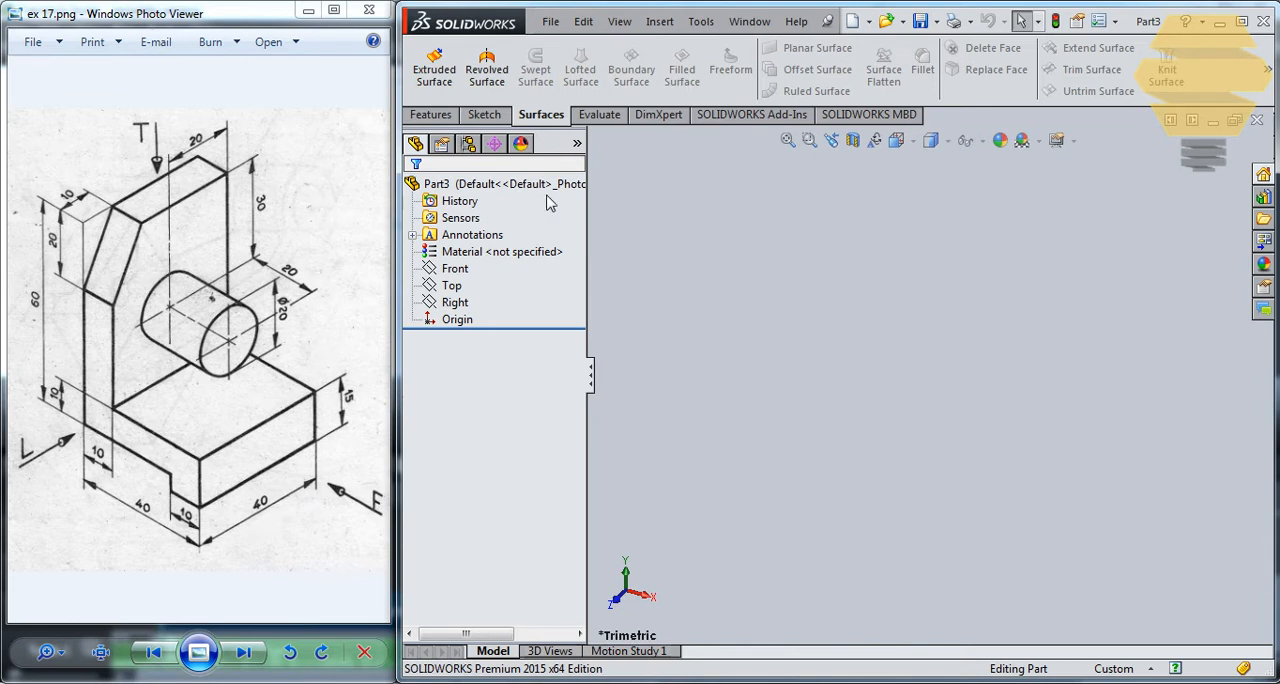
- On the Front plane, sketch a closed L-shaped profile with a downward foot at its far end, cornered on the origin and about 58 mm tall
{"action": "left_click", "coordinate": [484, 114]}
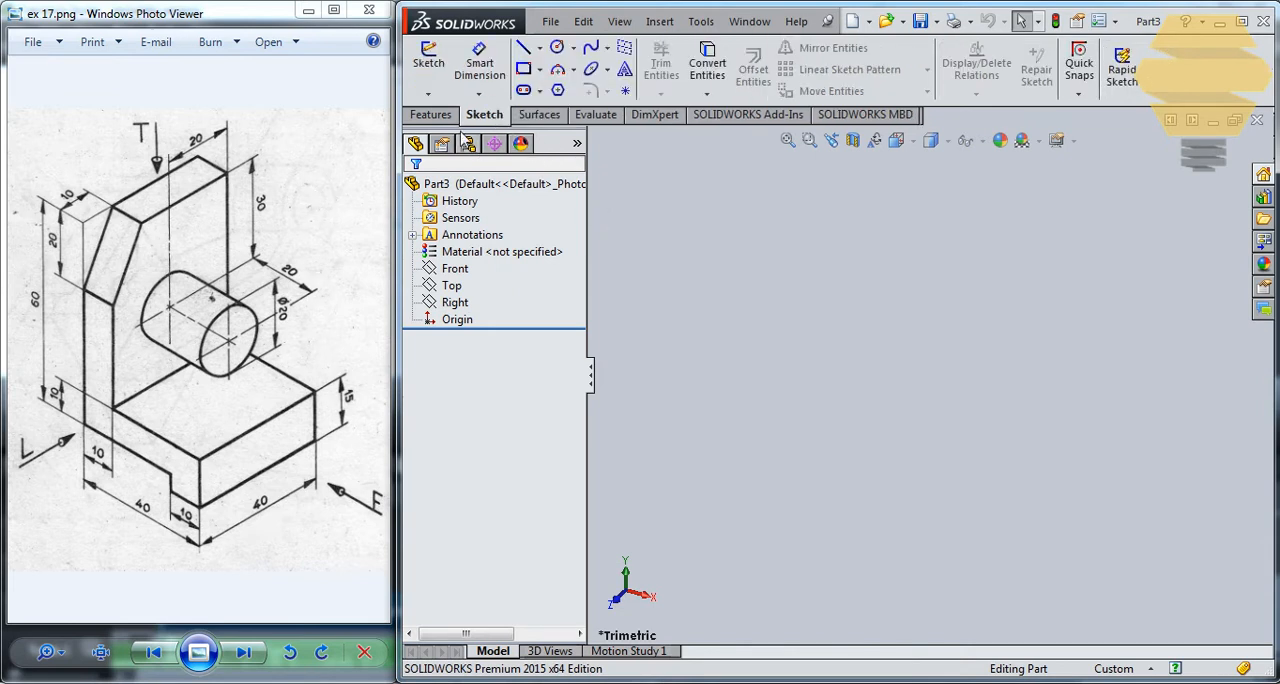
{"action": "left_click", "coordinate": [428, 62]}
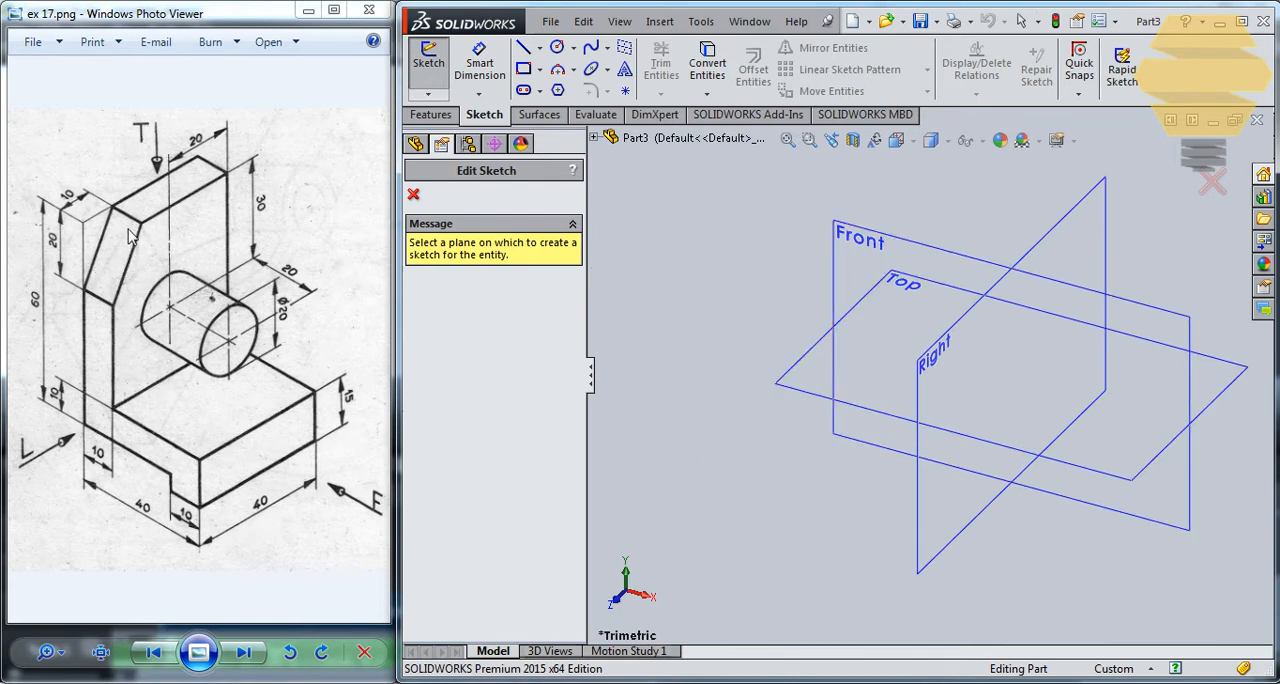
{"action": "left_click", "coordinate": [909, 240]}
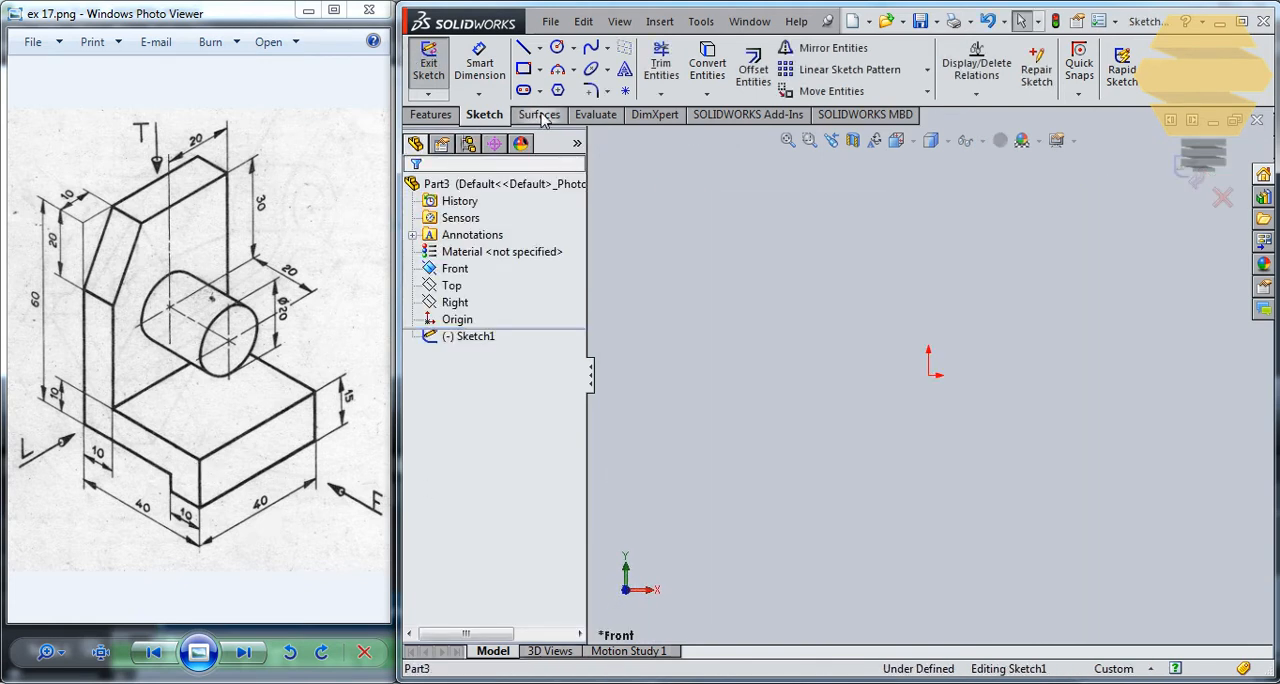
{"action": "left_click", "coordinate": [527, 52]}
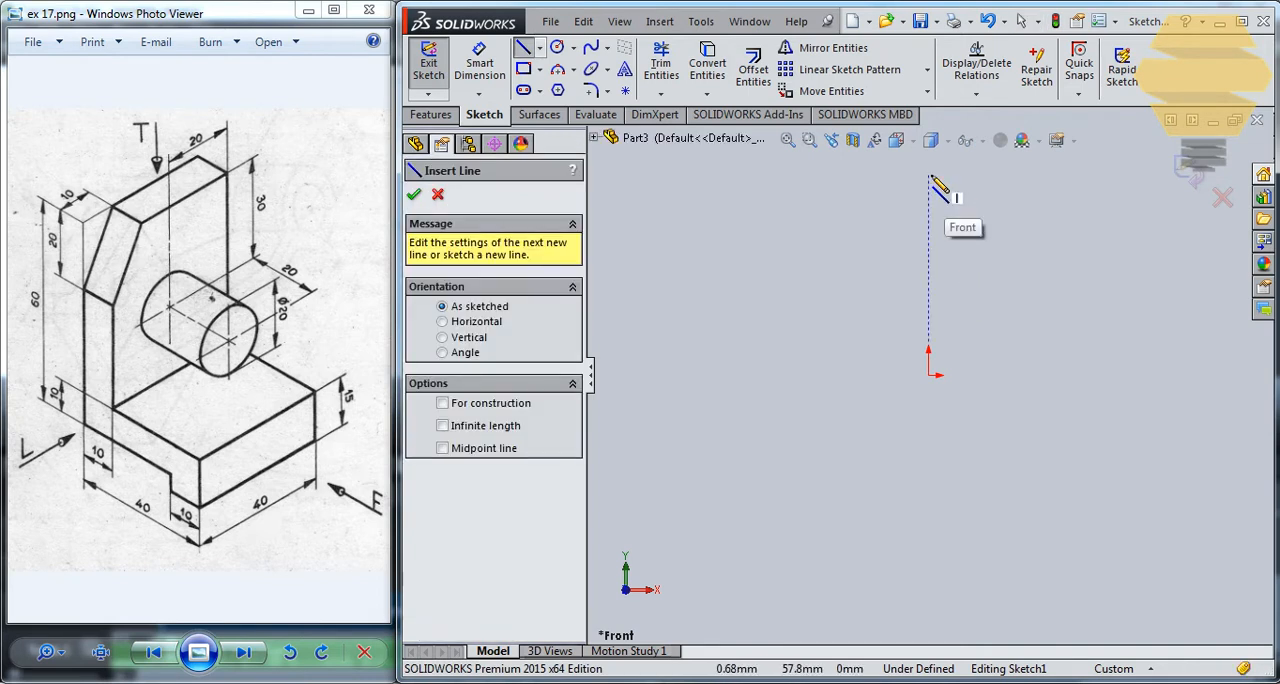
{"action": "left_click_drag", "start_coordinate": [928, 174], "coordinate": [930, 388]}
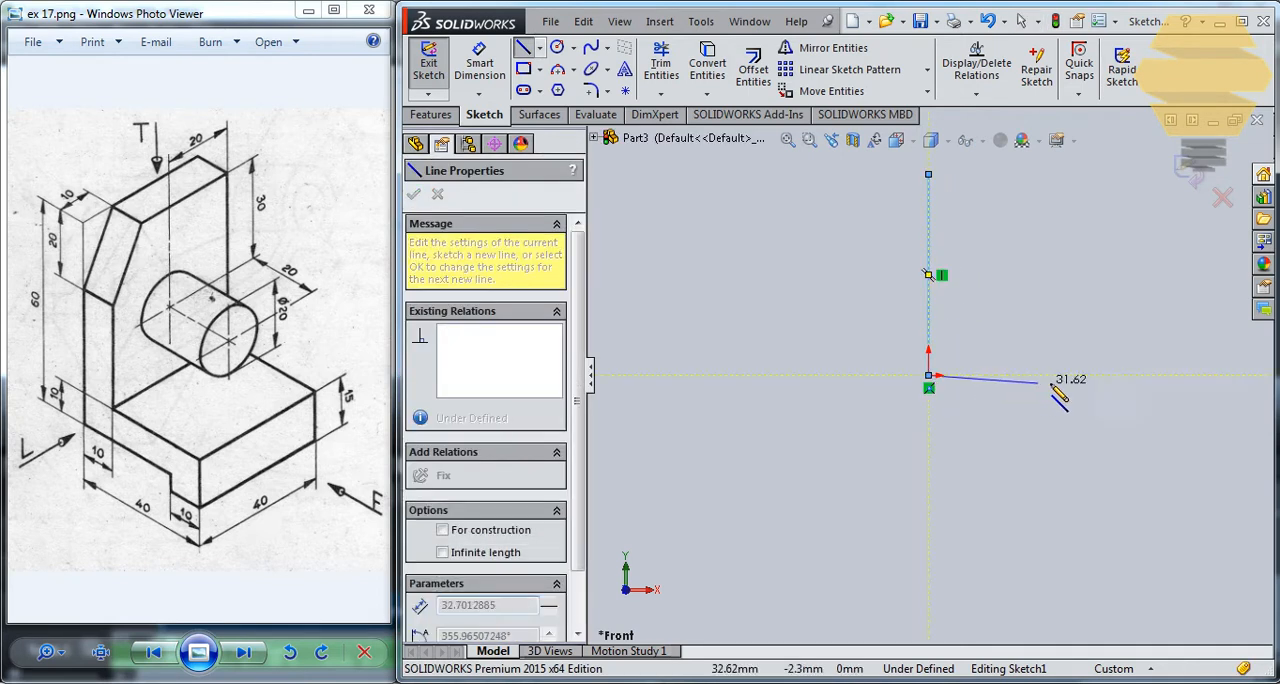
{"action": "left_click", "coordinate": [1100, 376]}
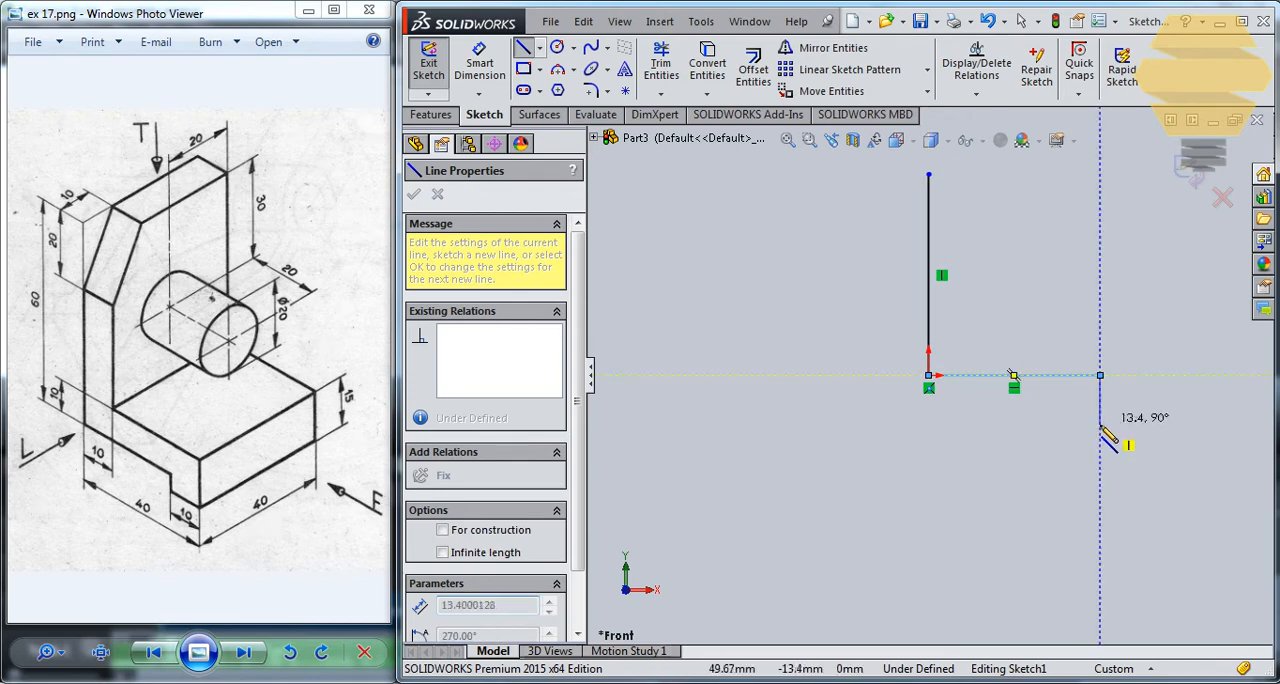
{"action": "left_click", "coordinate": [1100, 425]}
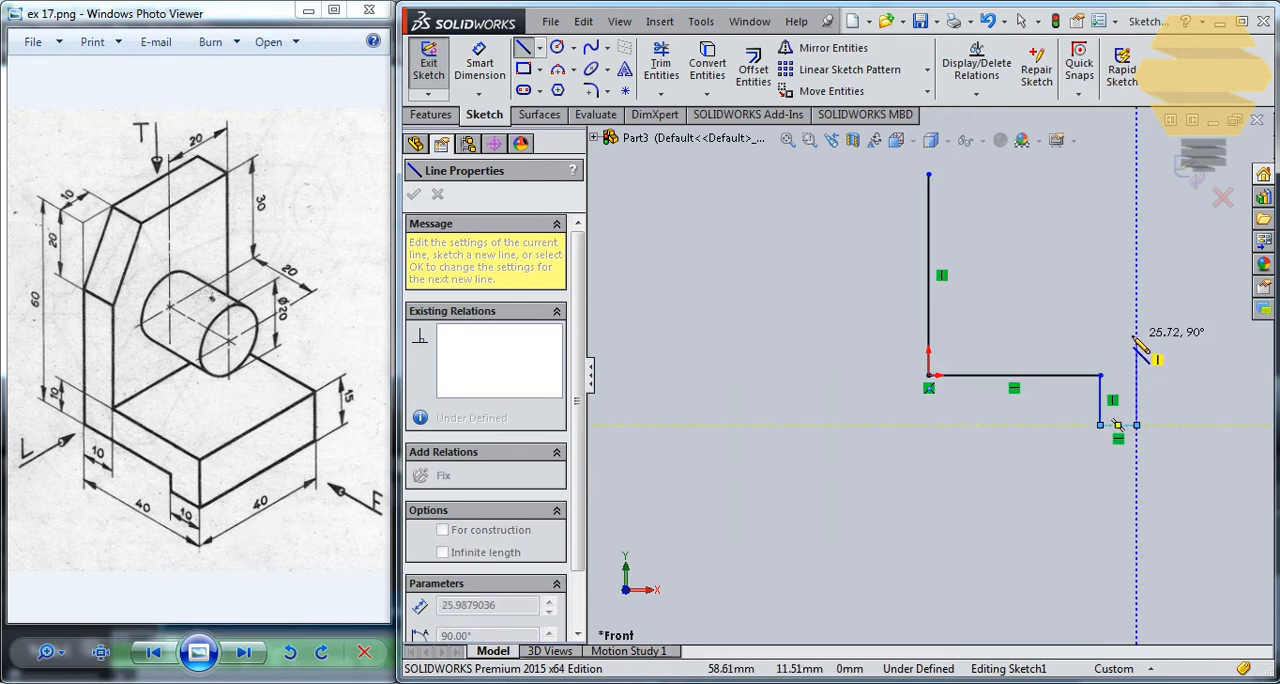
{"action": "left_click", "coordinate": [1136, 335]}
{"action": "left_click", "coordinate": [970, 335]}
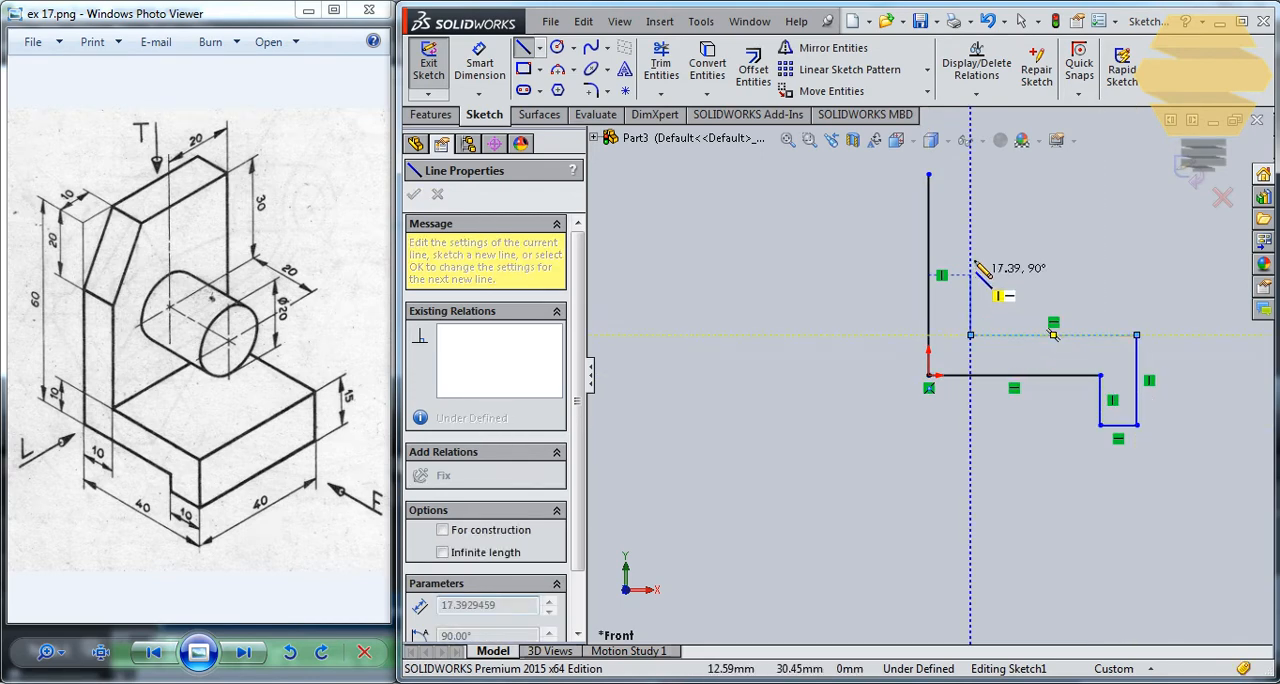
{"action": "left_click", "coordinate": [970, 175]}
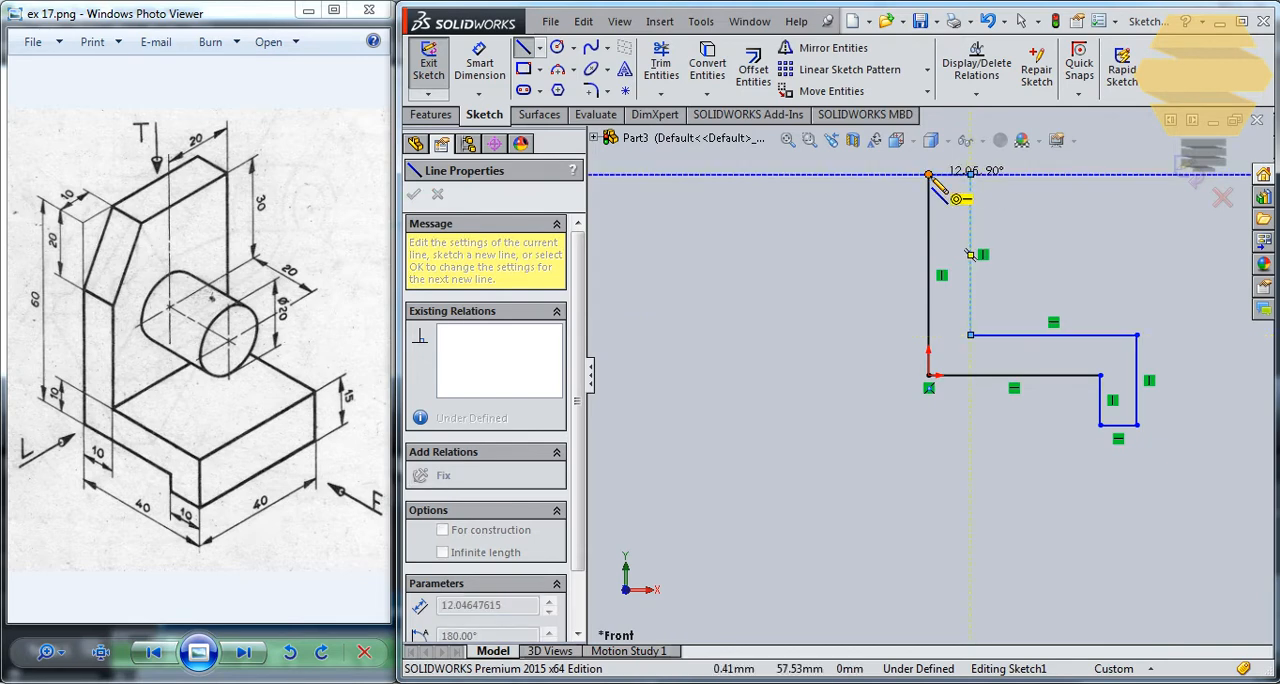
{"action": "left_click", "coordinate": [928, 175]}
{"action": "key", "text": "Escape"}
{"action": "scroll", "coordinate": [1092, 283], "scroll_direction": "up", "scroll_amount": 2}
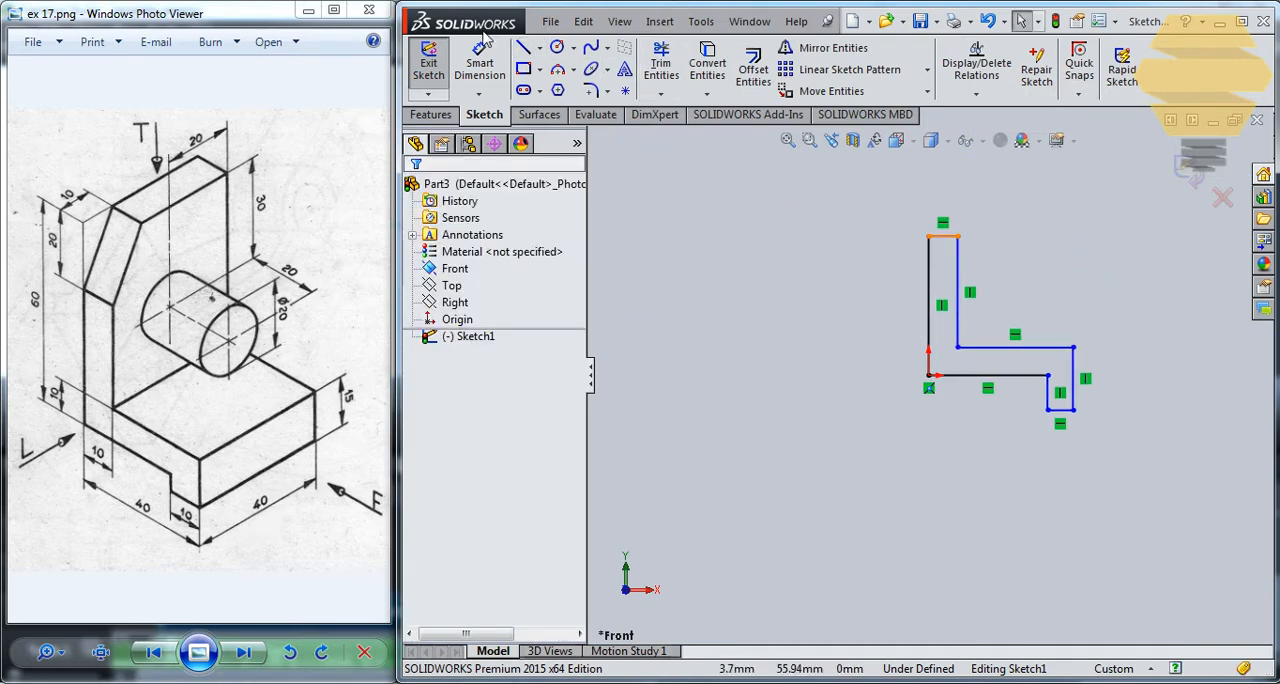
- Dimension the outer vertical end of the L-profile's foot at 15 mm
{"action": "left_click", "coordinate": [481, 55]}
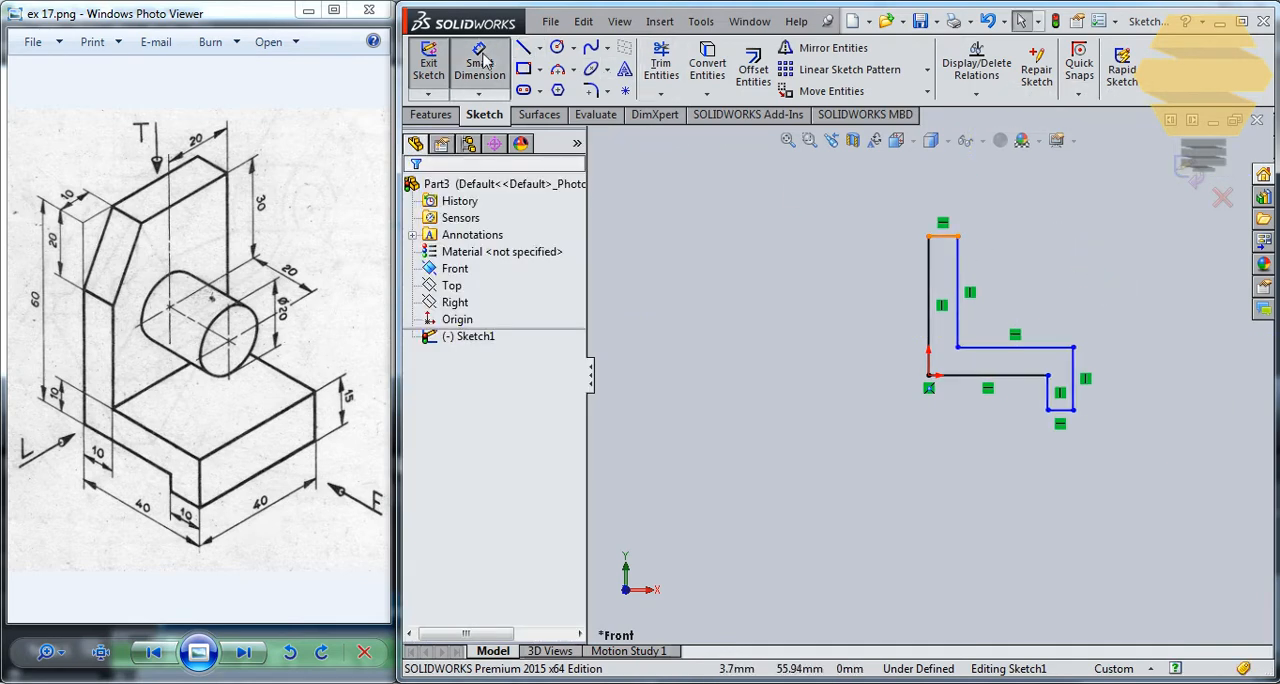
{"action": "left_click", "coordinate": [1080, 375]}
{"action": "left_click", "coordinate": [1162, 375]}
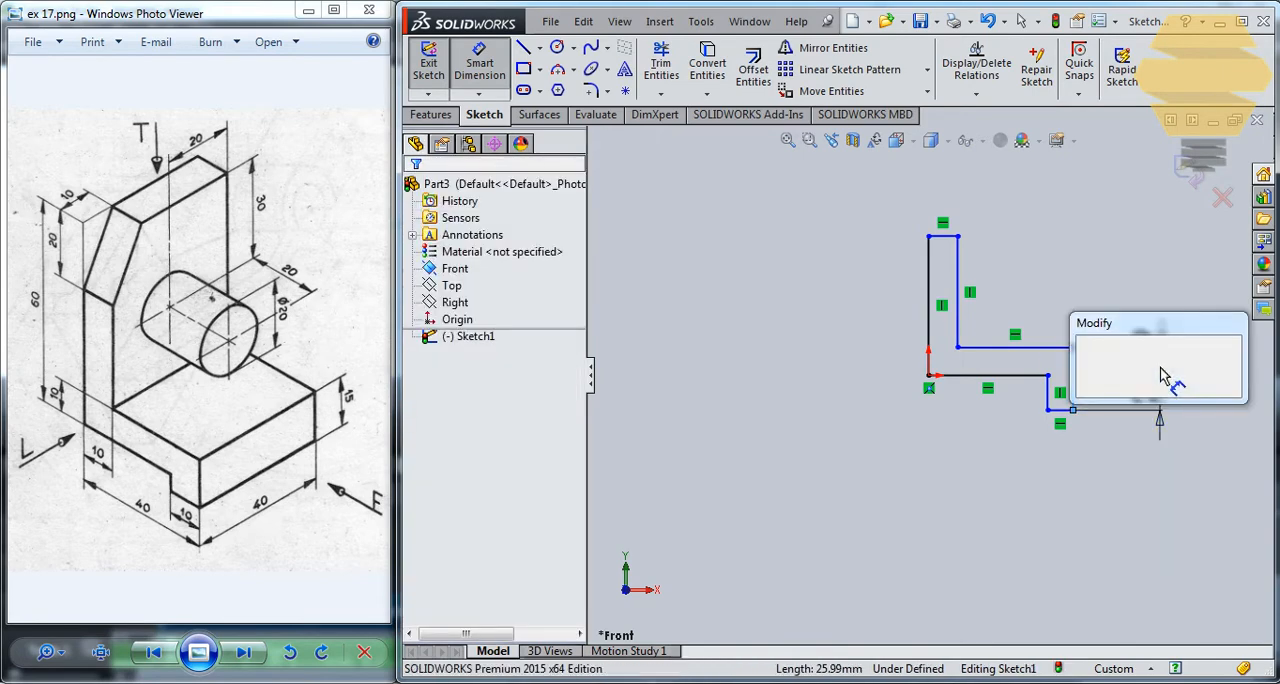
{"action": "type", "text": "15"}
{"action": "key", "text": "Return"}
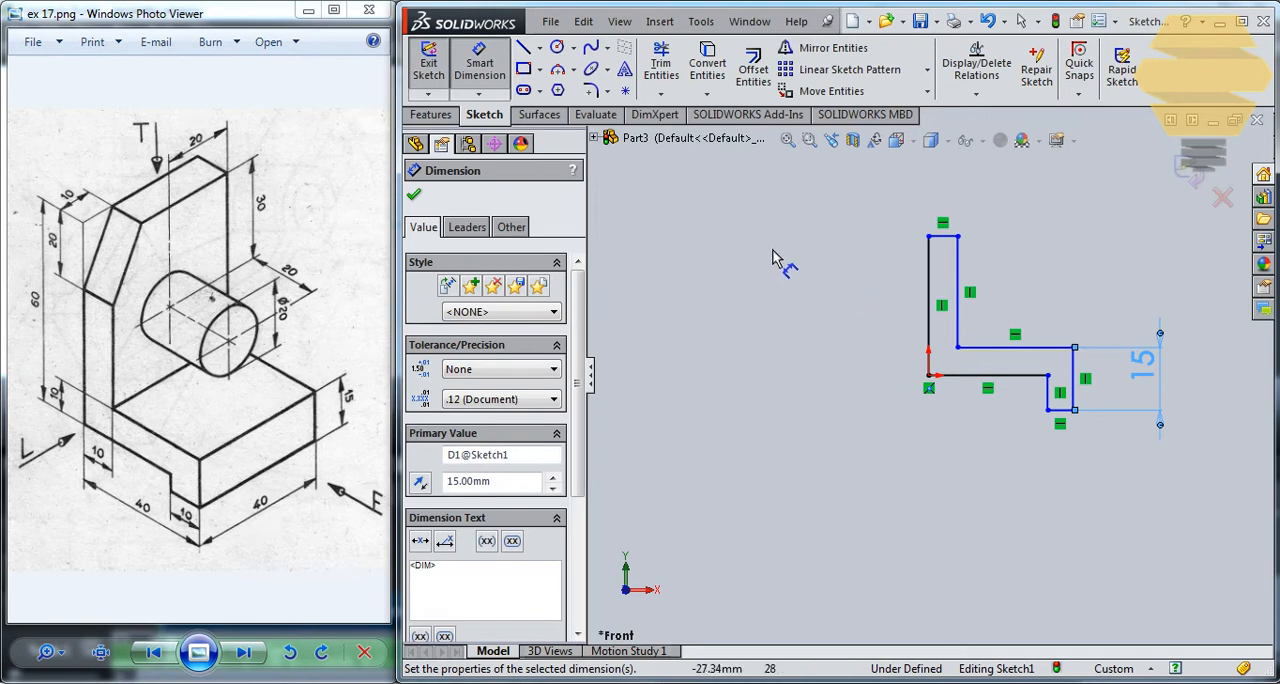
- Dimension the tall vertical line from the origin at 60 mm and move the foot's bottom line back below the base line
{"action": "left_click", "coordinate": [929, 266]}
{"action": "left_click", "coordinate": [829, 305]}
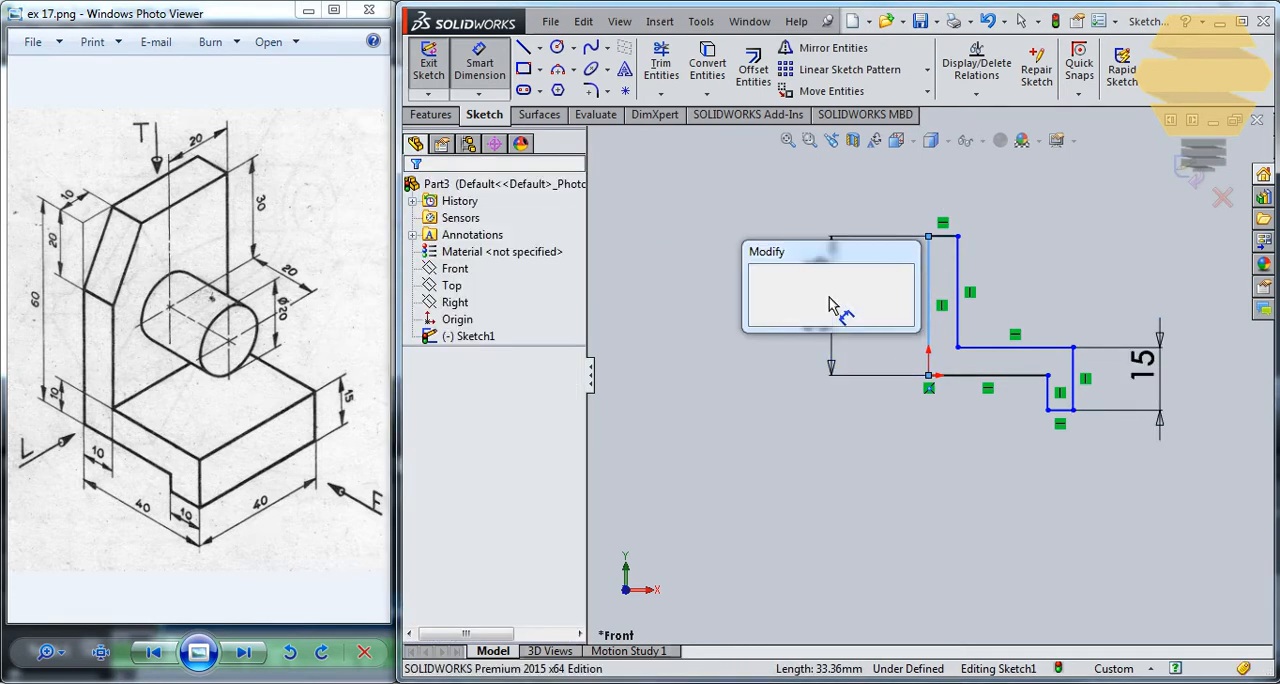
{"action": "type", "text": "60"}
{"action": "key", "text": "Return"}
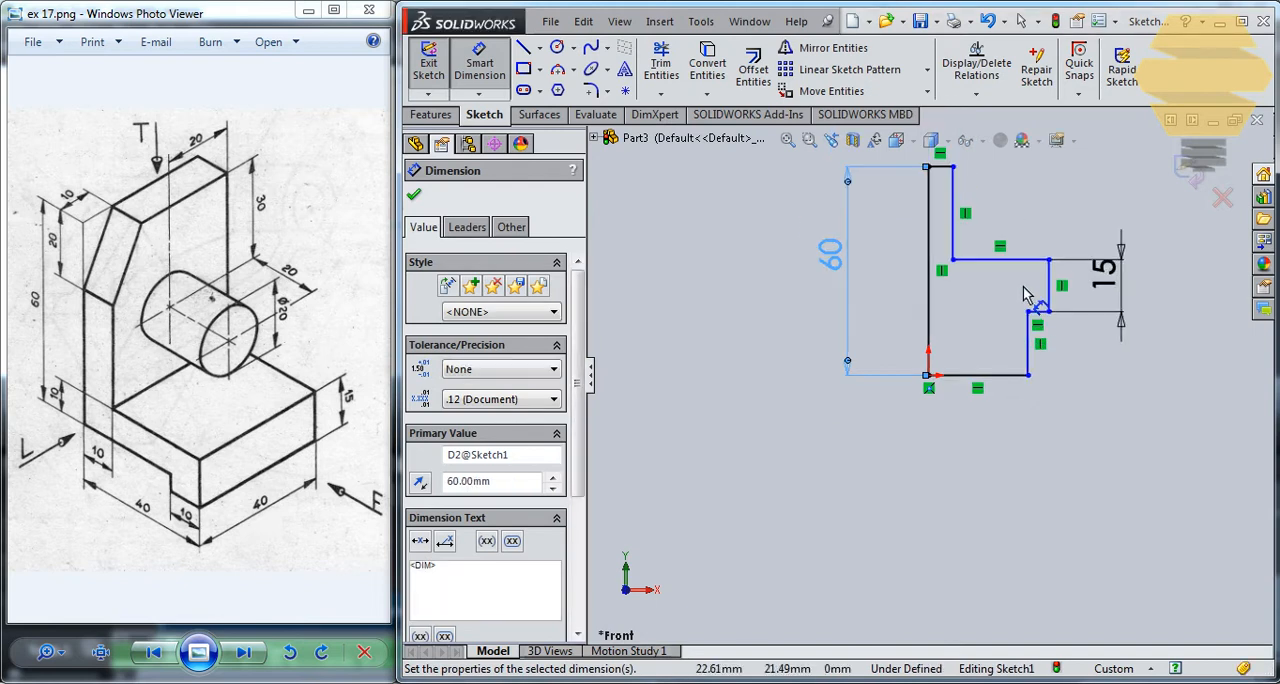
{"action": "key", "text": "Escape"}
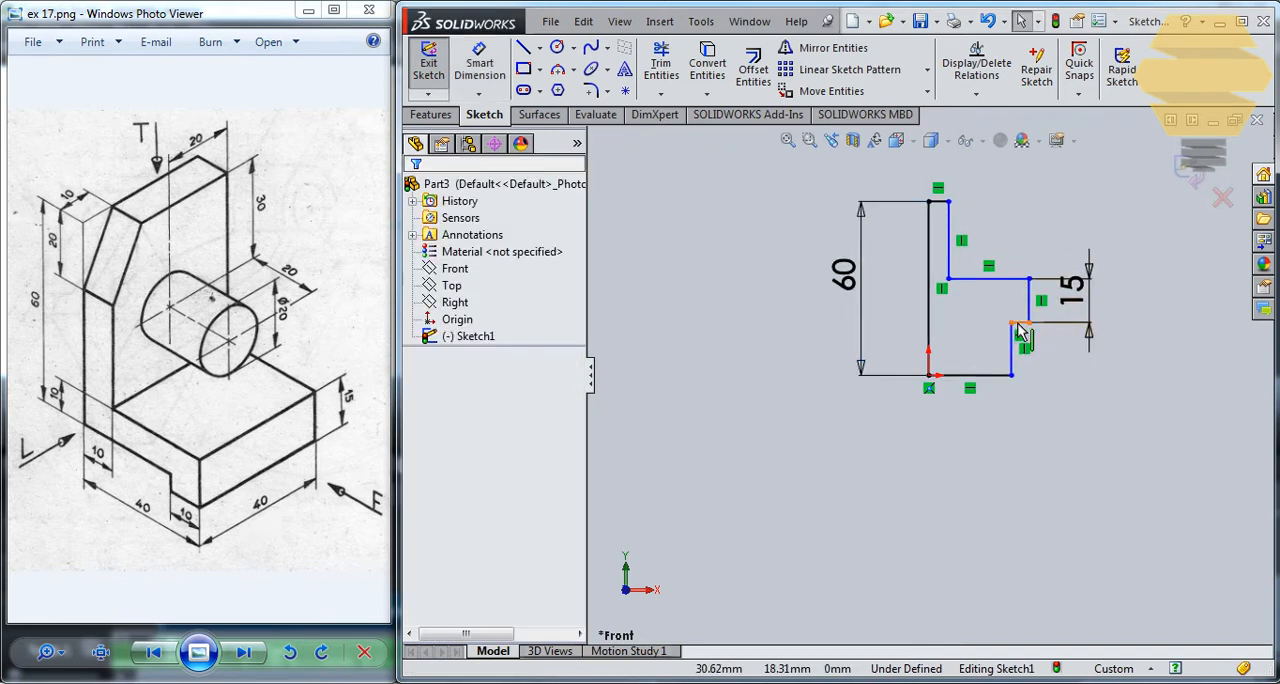
{"action": "mouse_move", "coordinate": [1018, 327]}
{"action": "left_mouse_down"}
{"action": "mouse_move", "coordinate": [1030, 402]}
{"action": "mouse_move", "coordinate": [1027, 392]}
{"action": "left_mouse_up"}
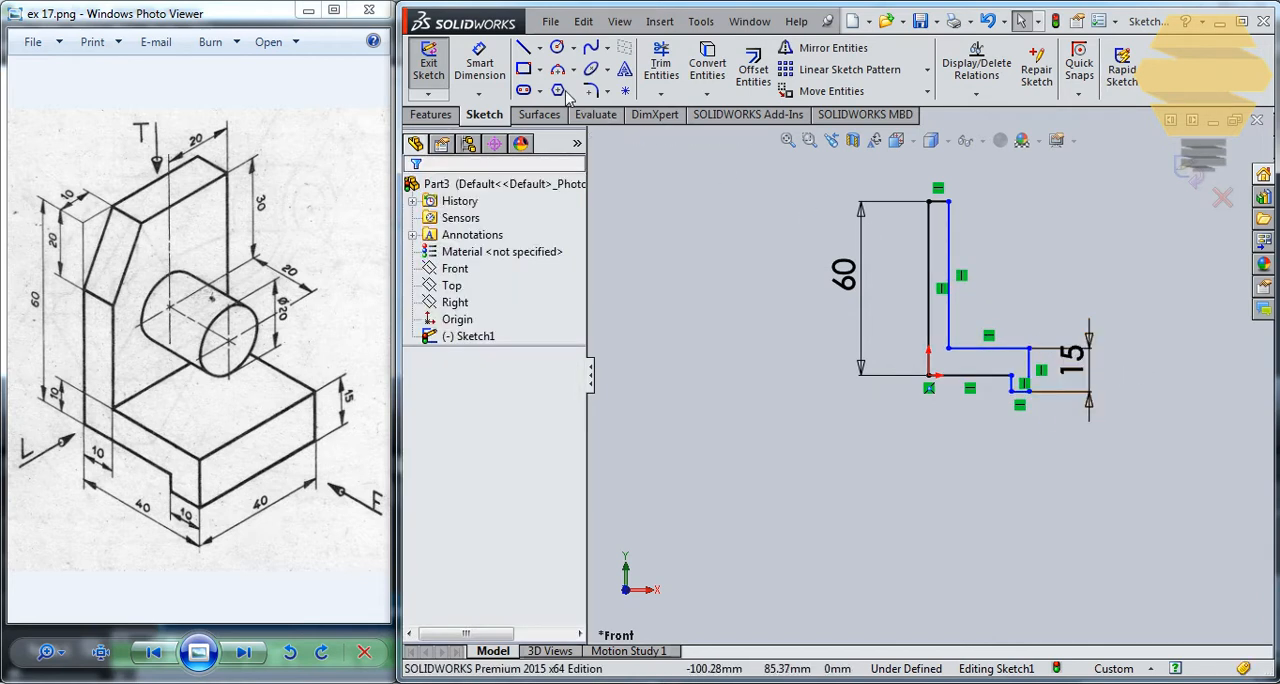
- Dimension the short horizontal line at the top of the upright at 10 mm
{"action": "left_click", "coordinate": [478, 70]}
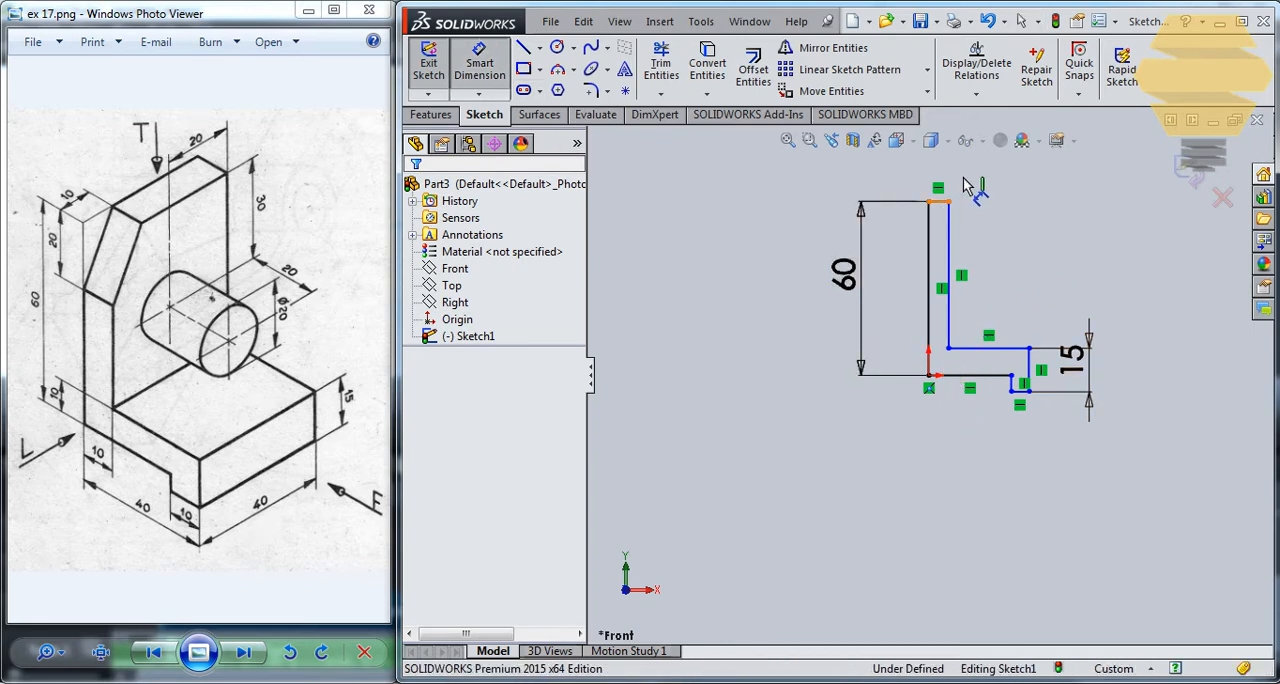
{"action": "left_click", "coordinate": [941, 203]}
{"action": "left_click", "coordinate": [1040, 228]}
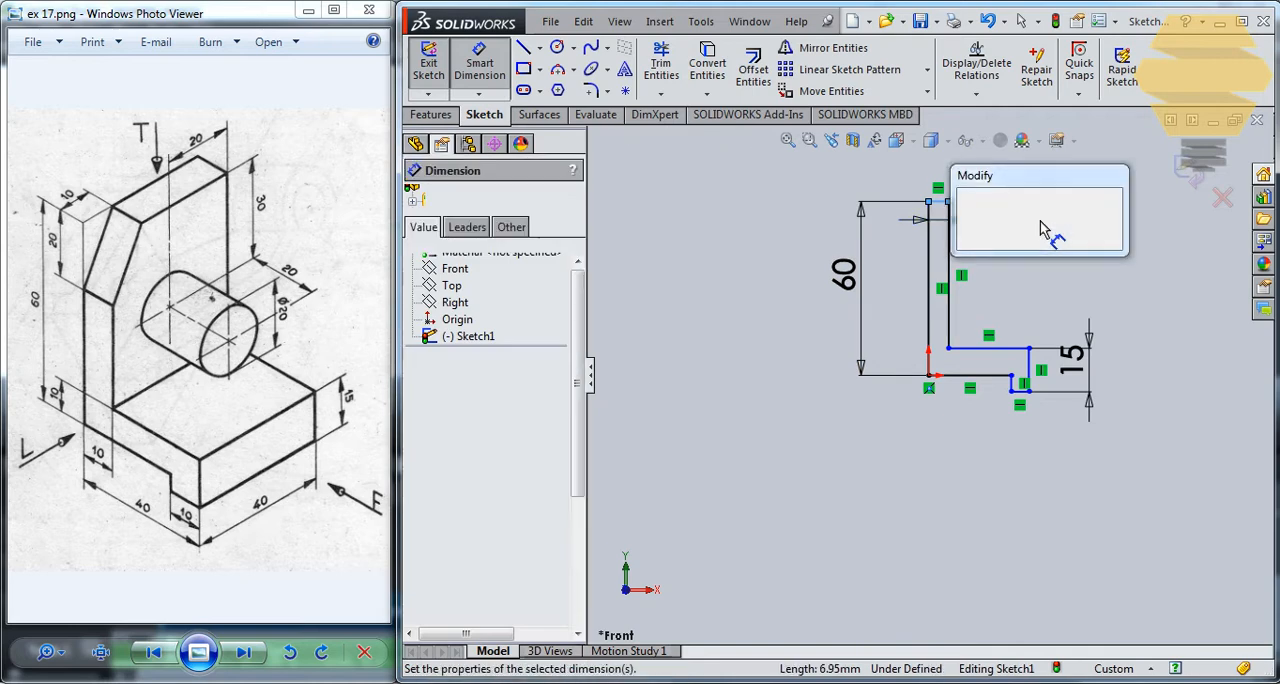
{"action": "type", "text": "10"}
{"action": "key", "text": "Return"}
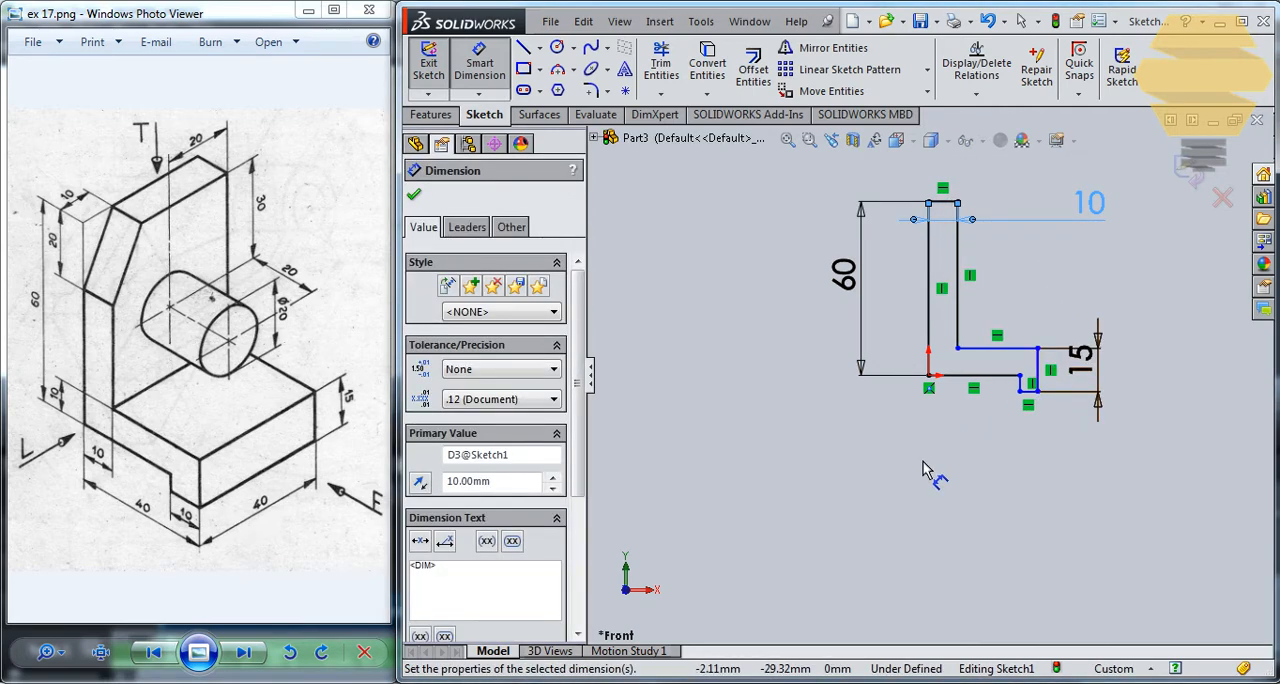
- Dimension the base thickness between its upper and lower horizontal lines at 10 mm
{"action": "left_click", "coordinate": [978, 376]}
{"action": "left_click", "coordinate": [985, 349]}
{"action": "left_click", "coordinate": [797, 377]}
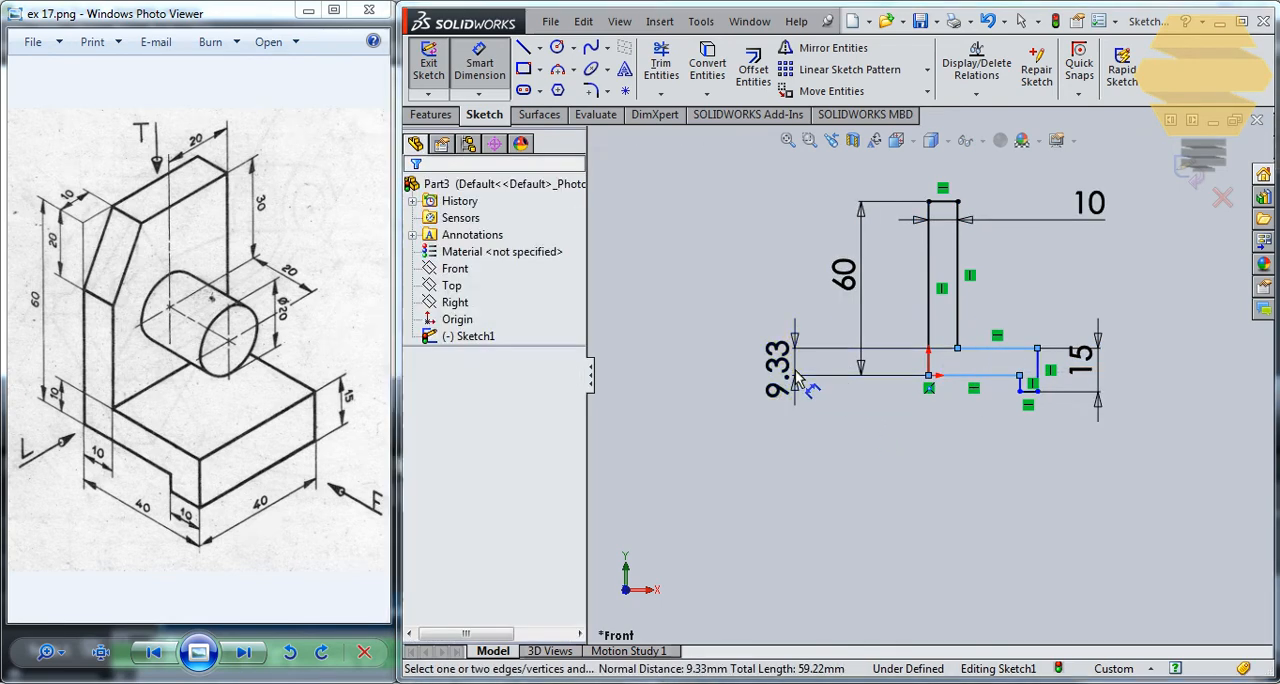
{"action": "type", "text": "10"}
{"action": "key", "text": "Return"}
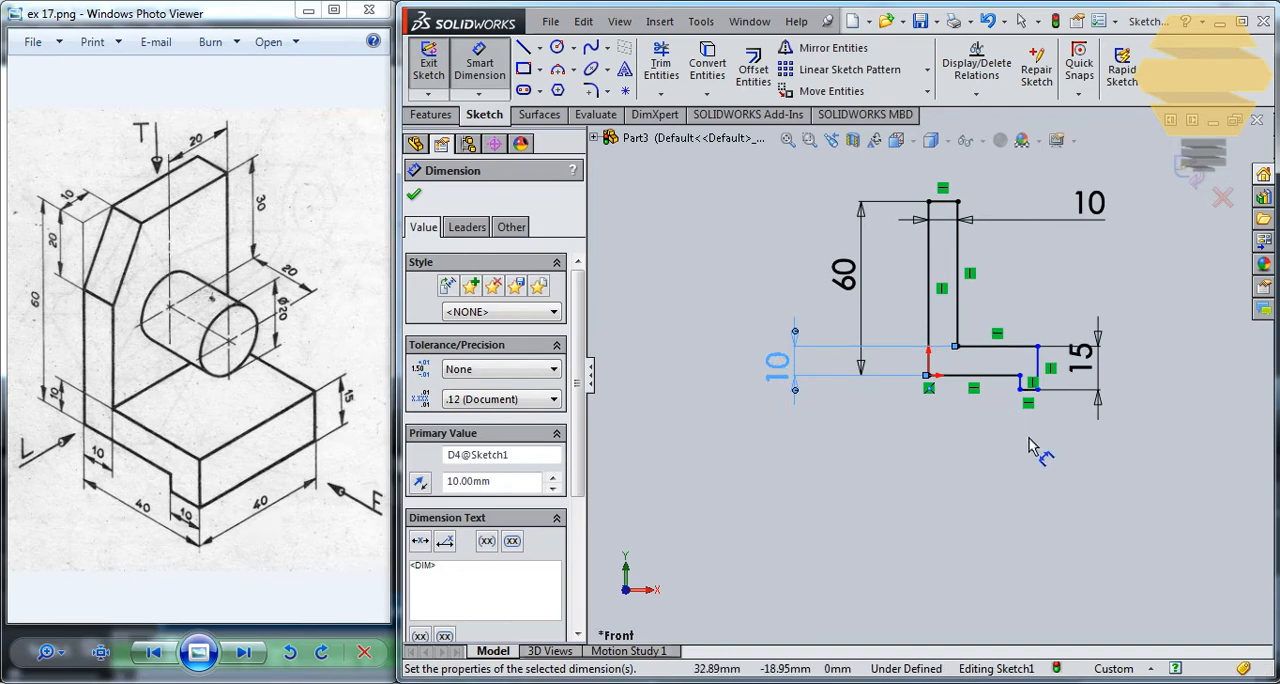
- Dimension the bottom line of the downward foot at 10 mm wide
{"action": "left_click", "coordinate": [1028, 389]}
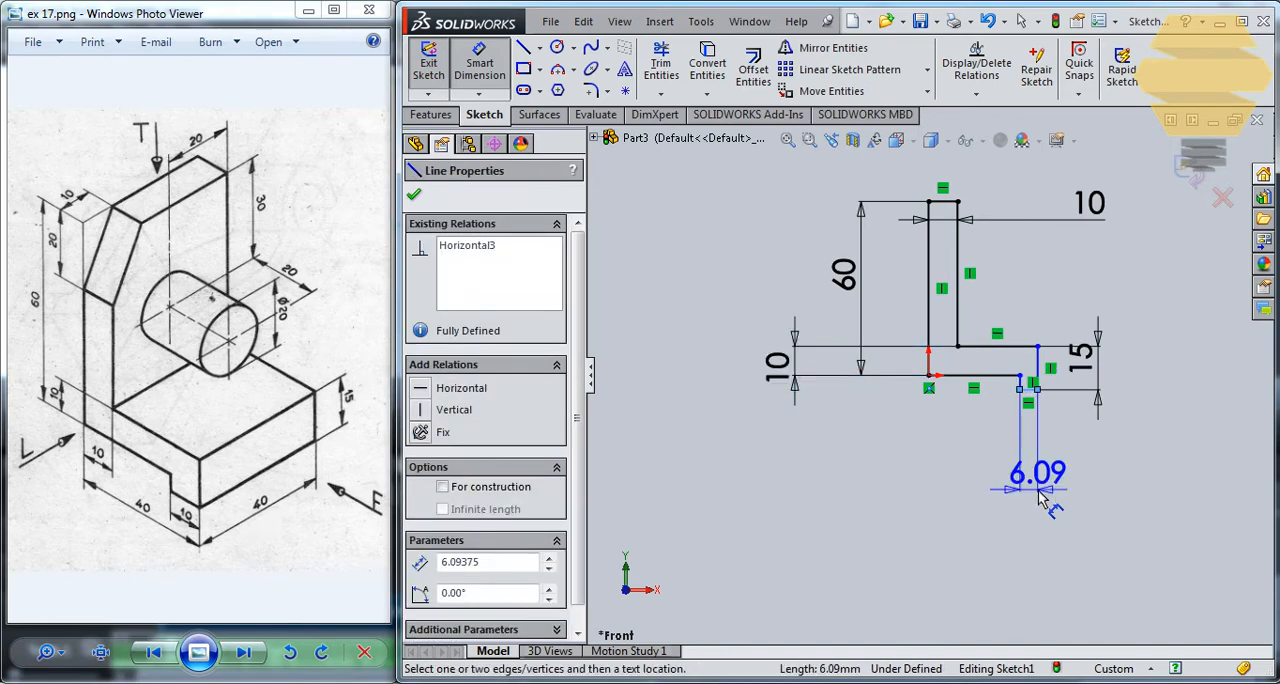
{"action": "left_click", "coordinate": [1040, 500]}
{"action": "type", "text": "10"}
{"action": "key", "text": "Return"}
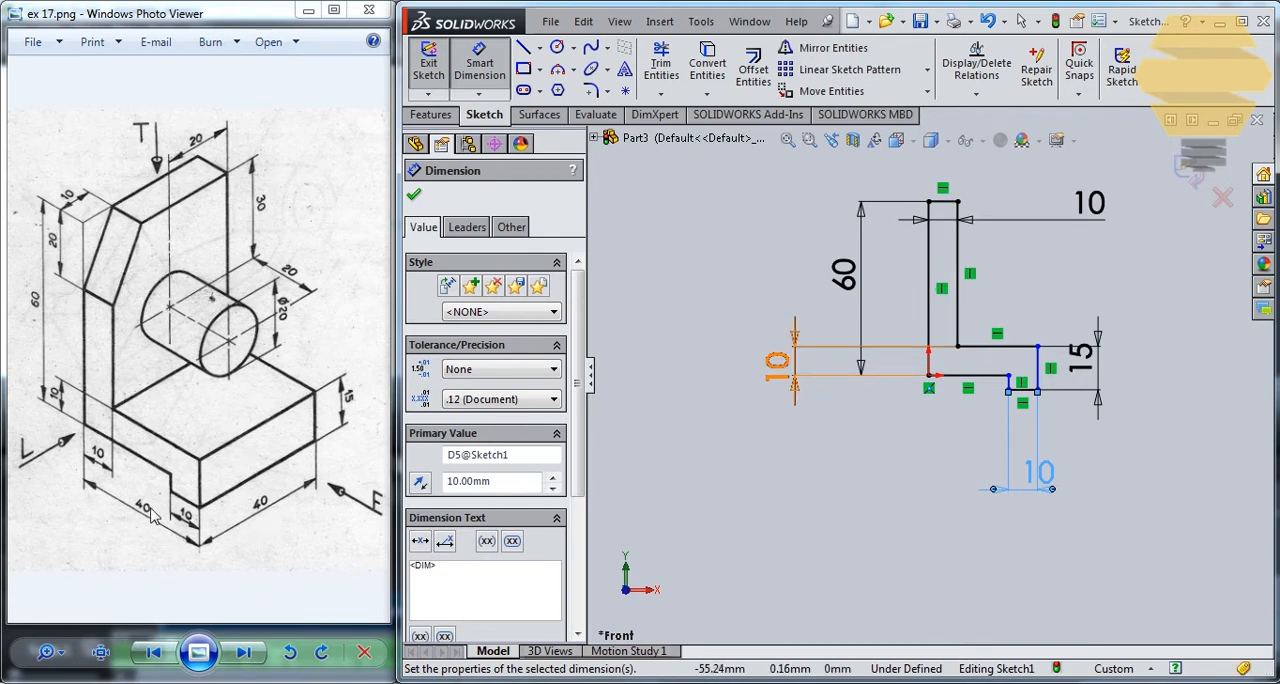
- Dimension the overall profile width between its two outermost vertical lines at 40 mm and exit the sketch
{"action": "left_click", "coordinate": [1037, 364]}
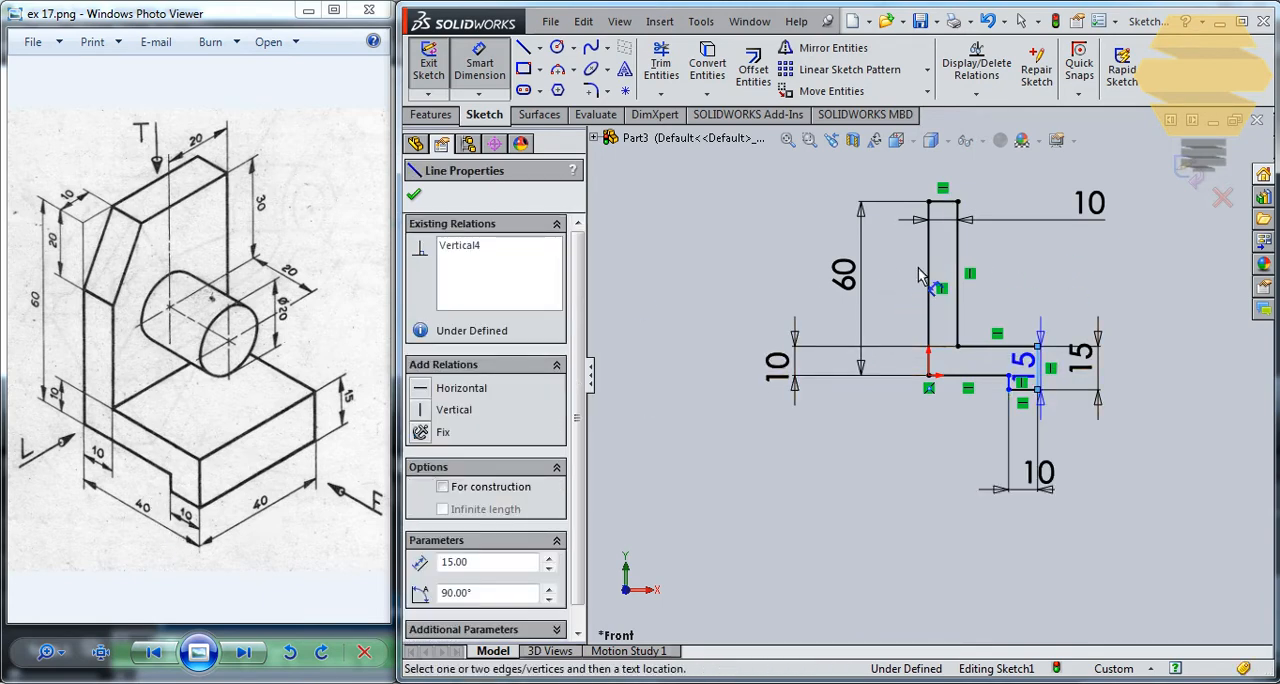
{"action": "left_click", "coordinate": [928, 275]}
{"action": "left_click", "coordinate": [1005, 562]}
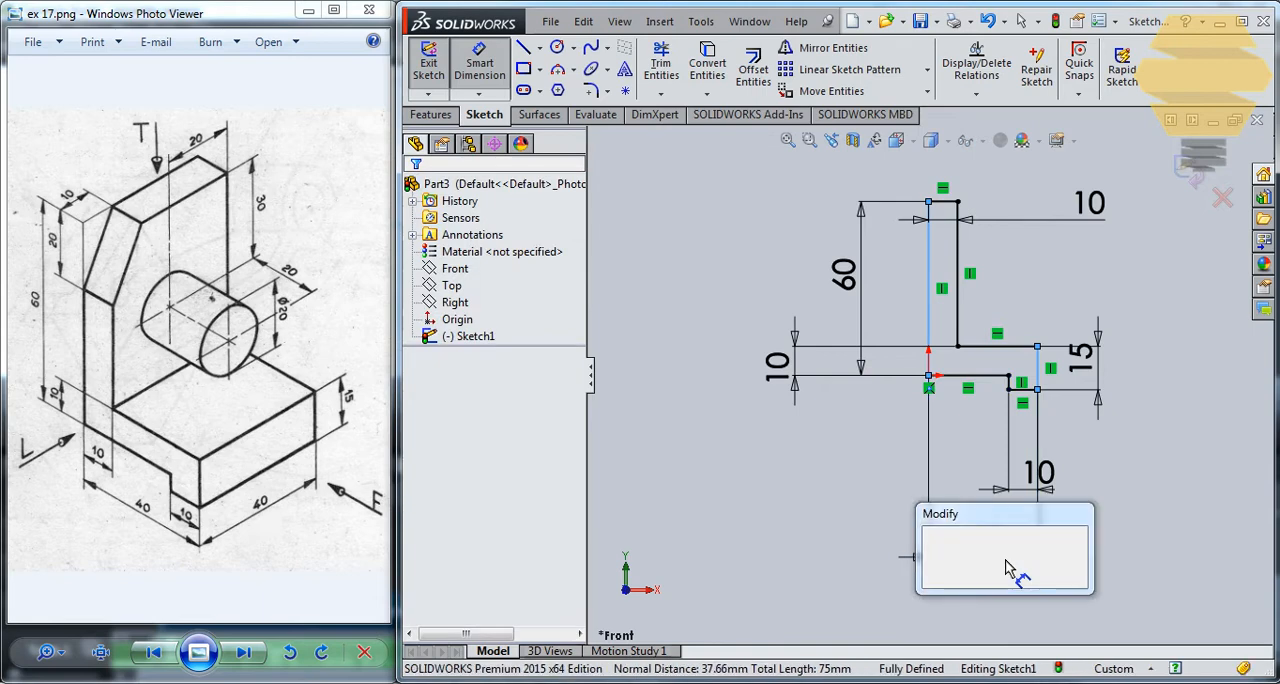
{"action": "type", "text": "40"}
{"action": "key", "text": "Return"}
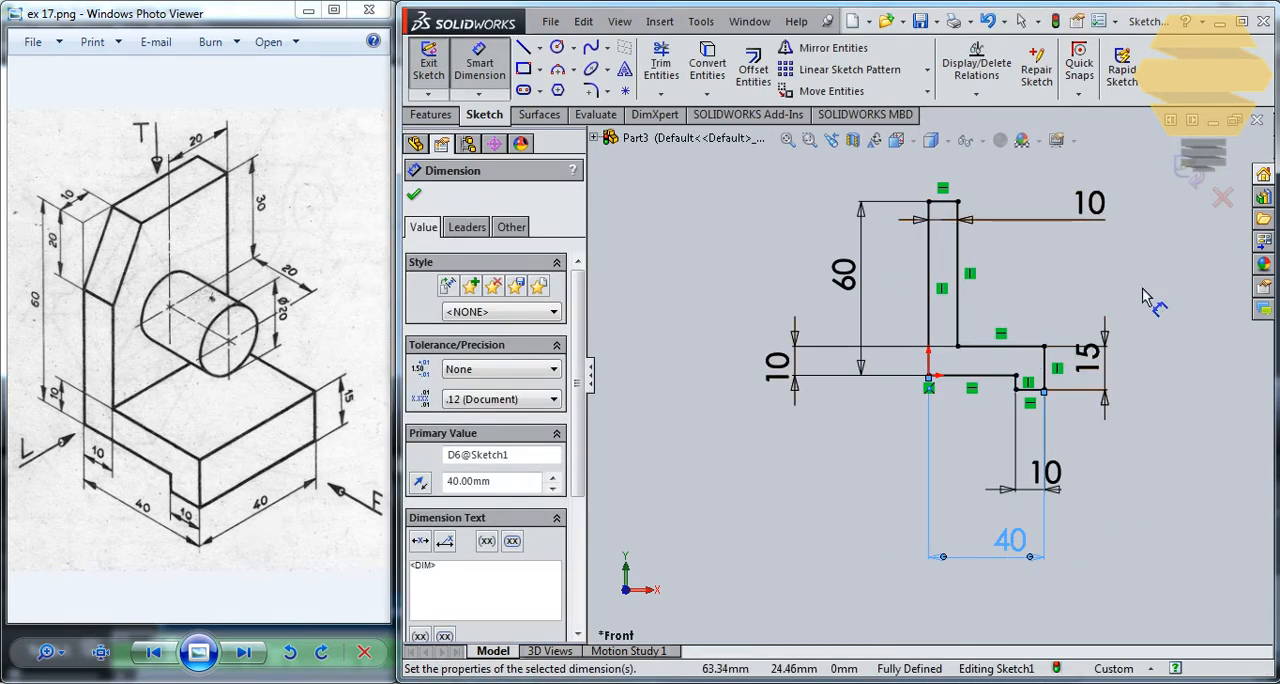
{"action": "left_click", "coordinate": [1195, 155]}
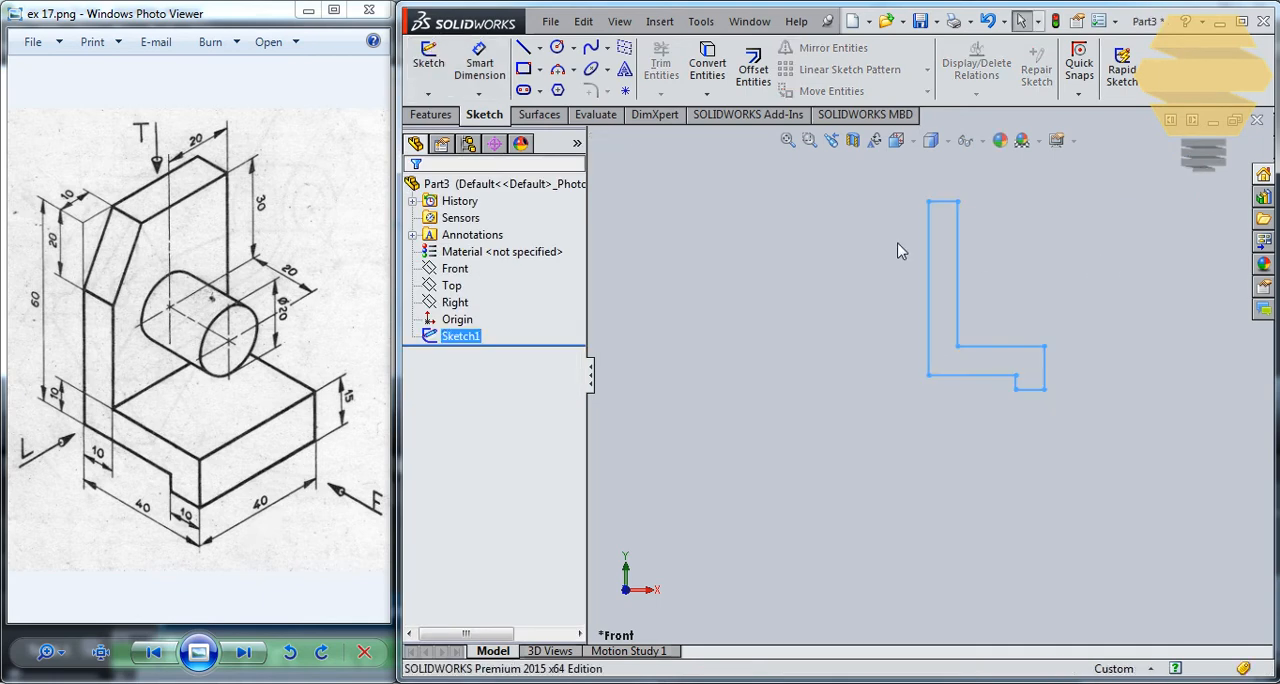
- Create an Extruded Surface from the L-profile sketch, blind 20 mm in Direction 1 and 20 mm in Direction 2
{"action": "left_click", "coordinate": [535, 115]}
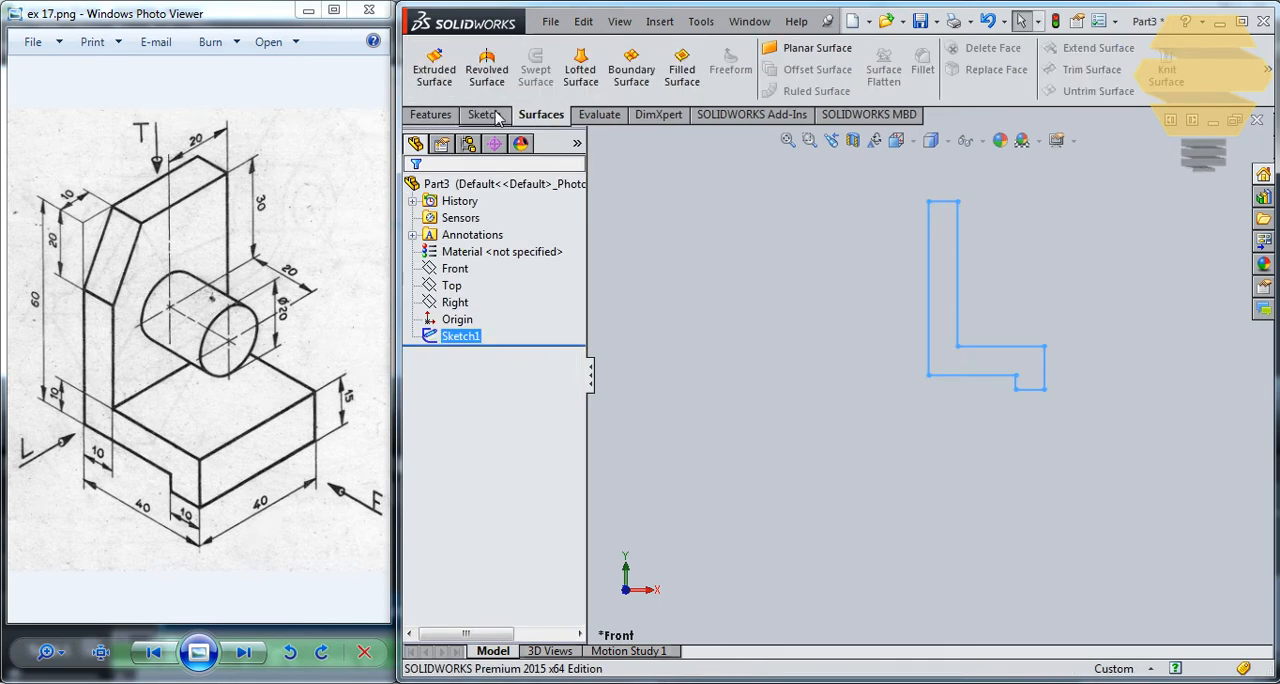
{"action": "left_click", "coordinate": [451, 82]}
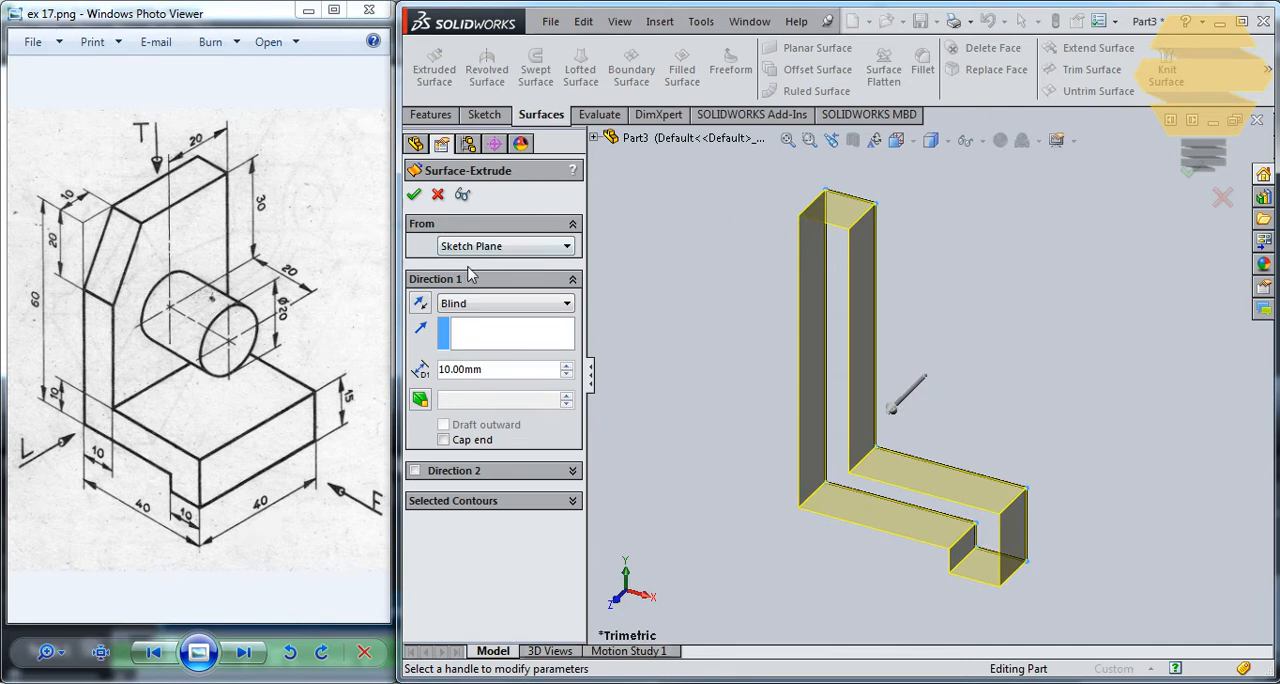
{"action": "left_click", "coordinate": [415, 471]}
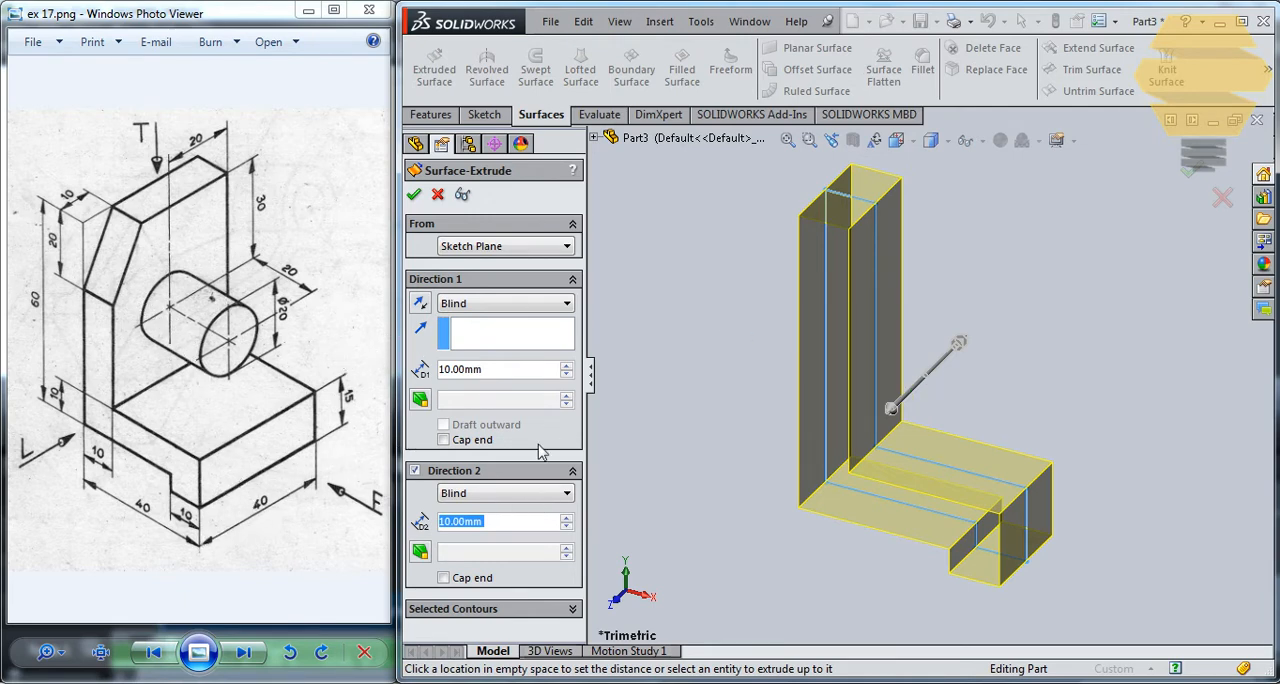
{"action": "left_click", "coordinate": [497, 369]}
{"action": "type", "text": "20"}
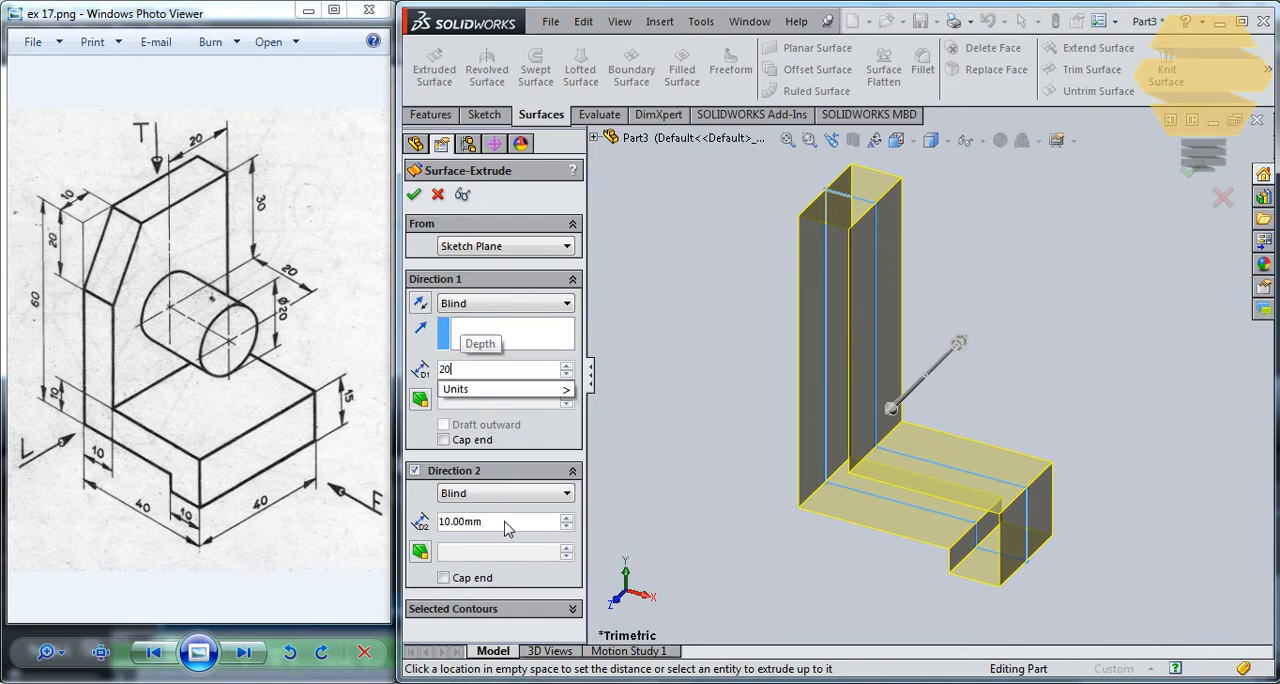
{"action": "key", "text": "Return"}
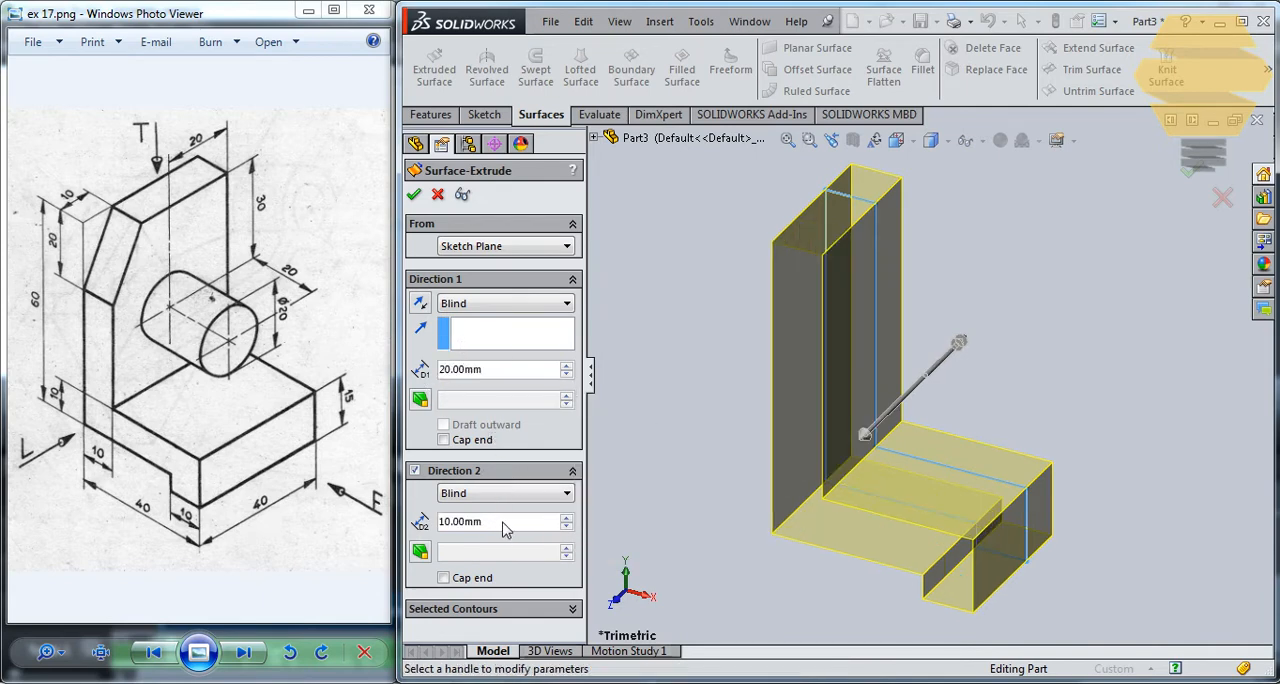
{"action": "type", "text": "20"}
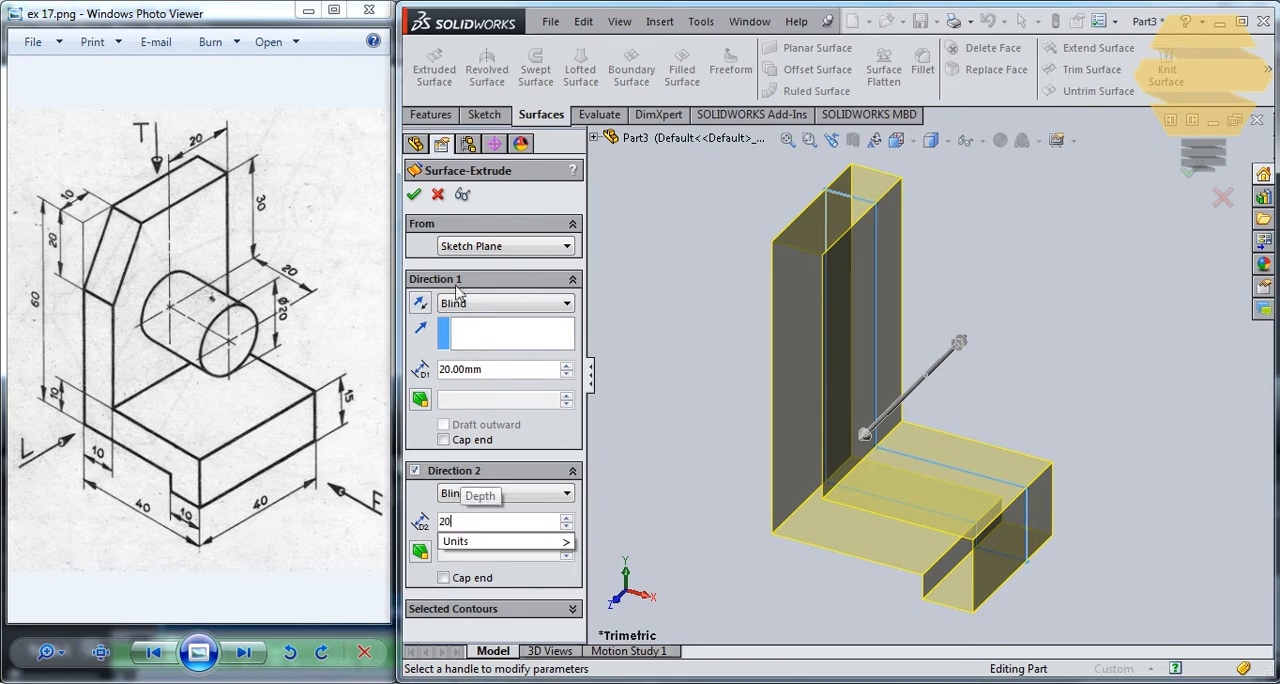
{"action": "key", "text": "Return"}
{"action": "left_click", "coordinate": [414, 194]}
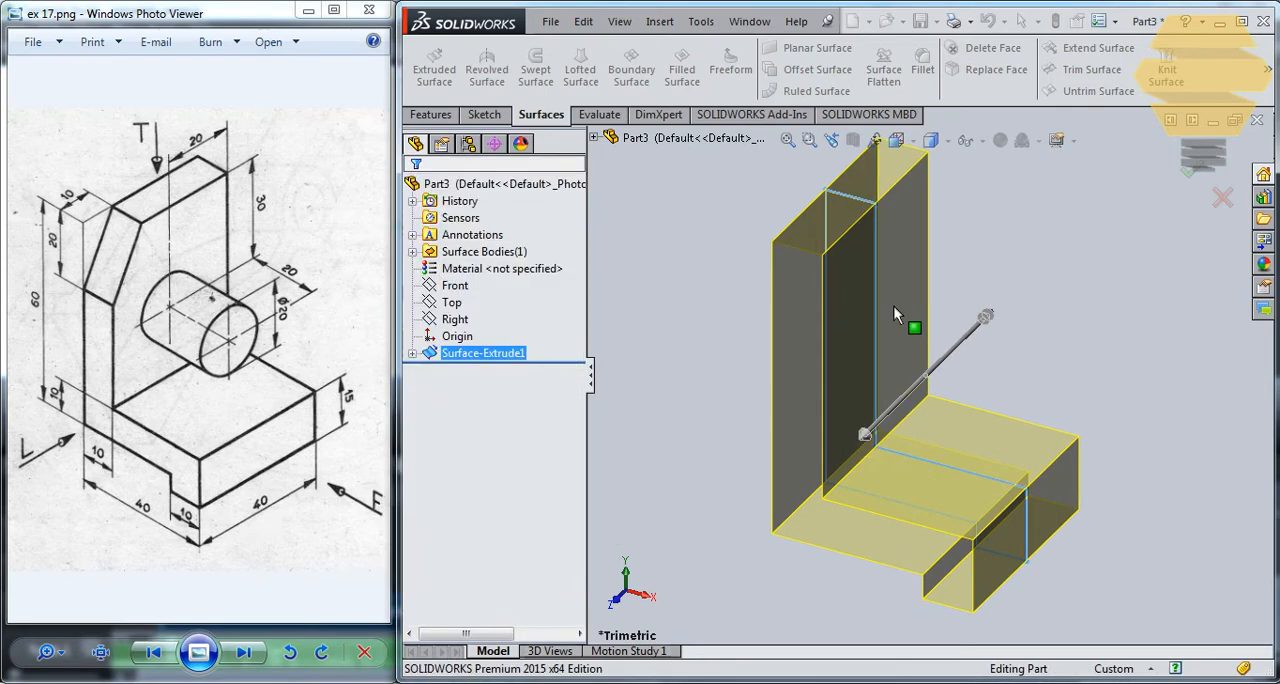
- Sketch a diagonal line on the upright's inner face, cutting the upper corner about 14 mm down and 12 mm across
{"action": "middle_click_drag", "start_coordinate": [957, 357], "coordinate": [930, 392]}
{"action": "scroll", "coordinate": [953, 367], "scroll_direction": "up", "scroll_amount": 2}
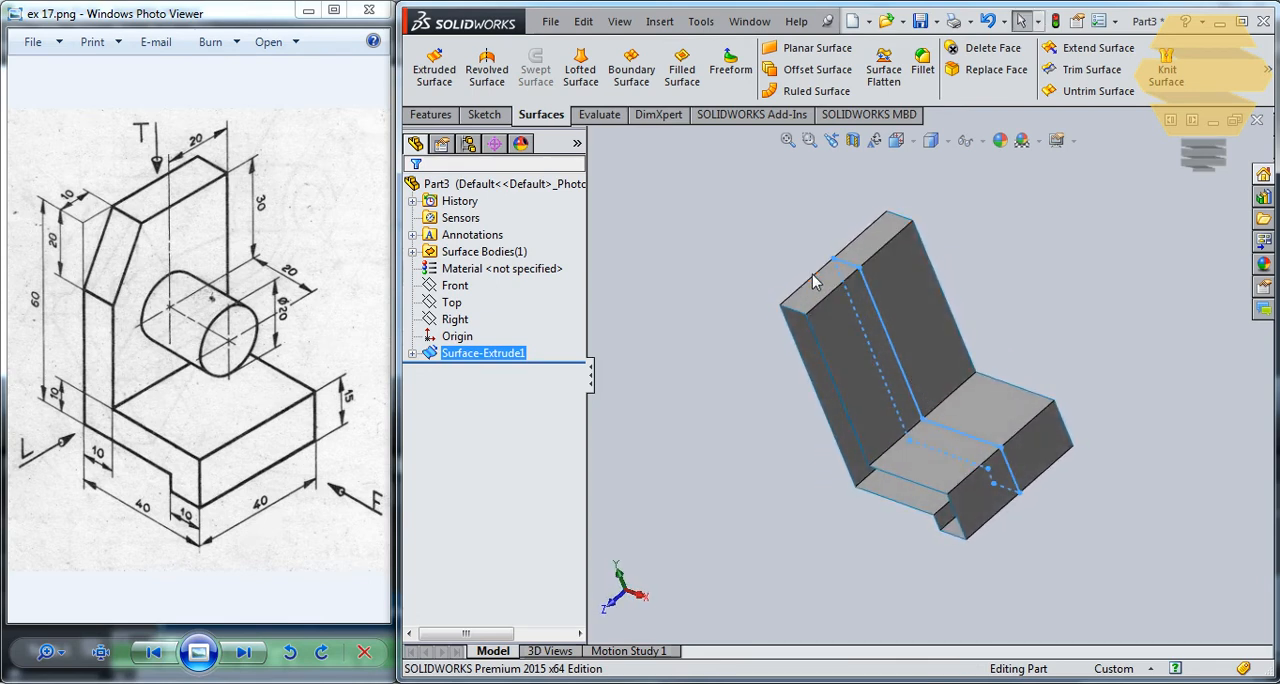
{"action": "left_click", "coordinate": [851, 348]}
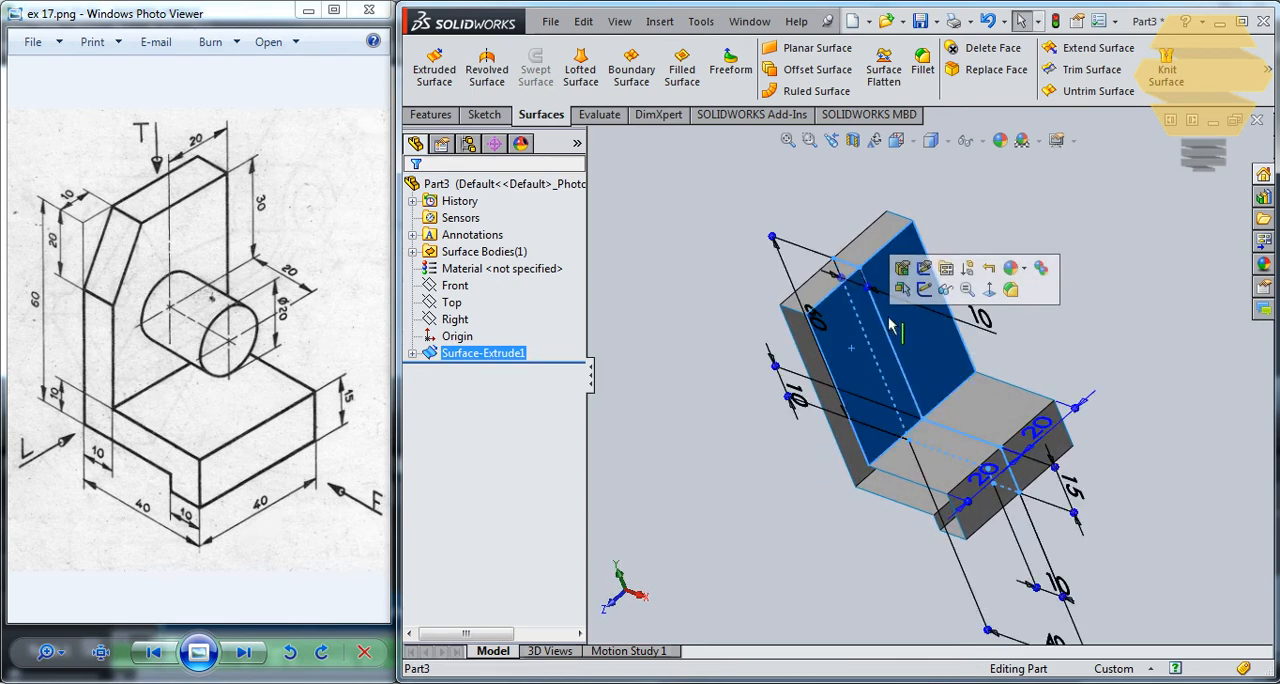
{"action": "left_click", "coordinate": [1000, 287]}
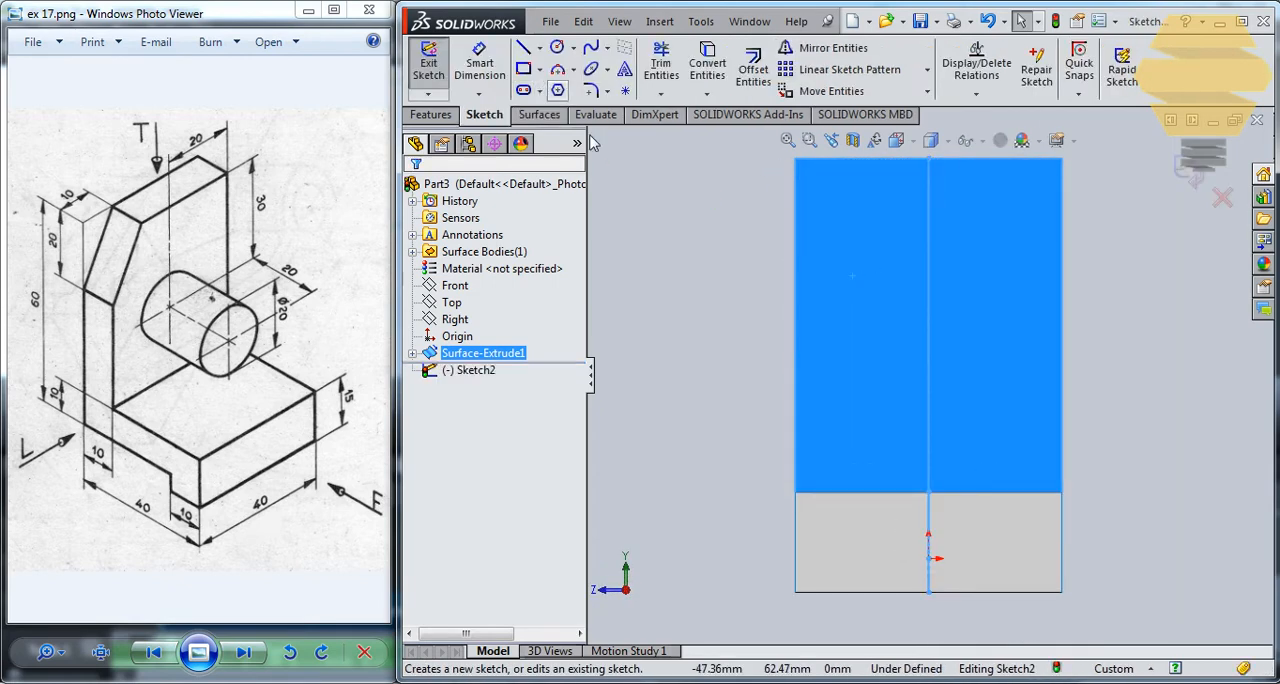
{"action": "left_click", "coordinate": [522, 50]}
{"action": "left_click", "coordinate": [910, 218]}
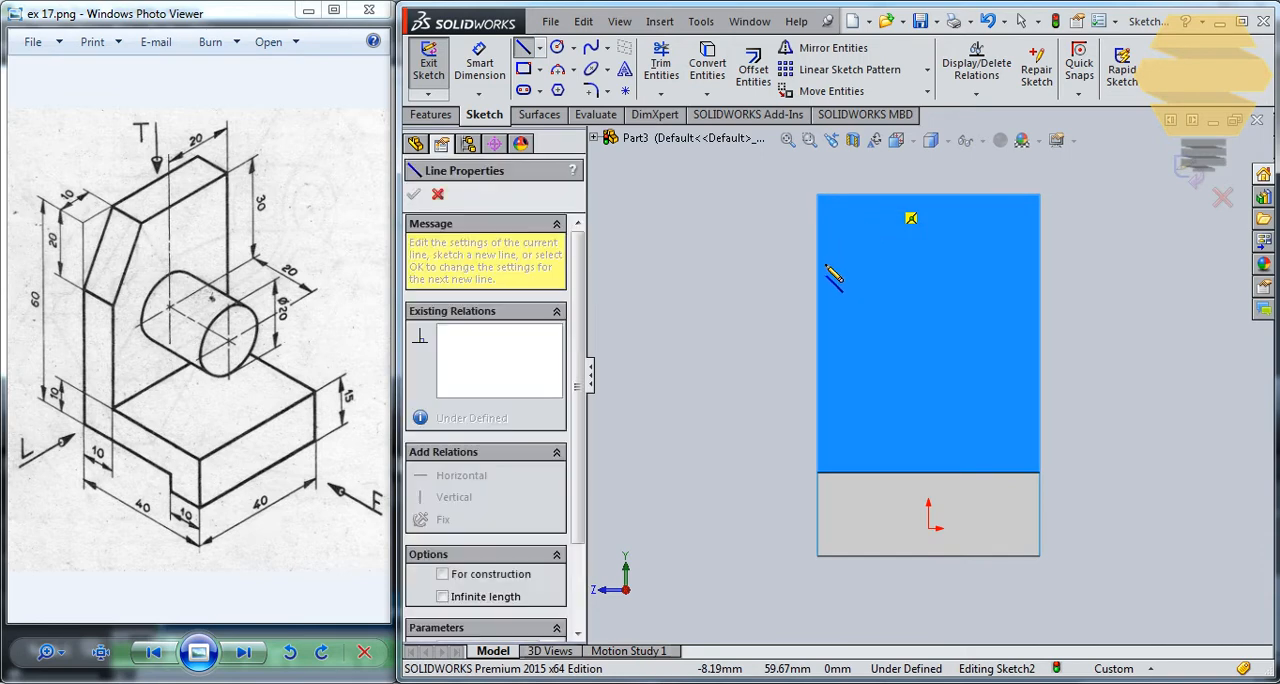
{"action": "left_click", "coordinate": [818, 273]}
{"action": "key", "text": "Escape"}
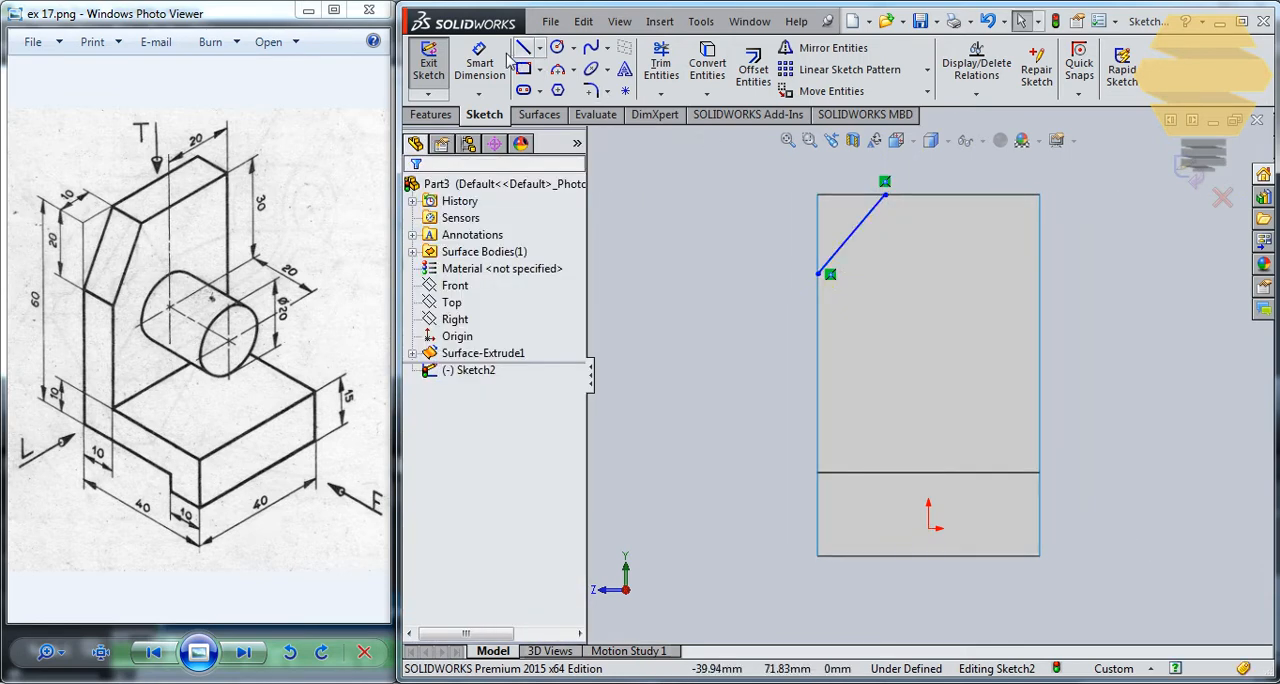
- Dimension the vertical distance from the diagonal's lower endpoint to the face's top edge at 20 mm
{"action": "left_click", "coordinate": [482, 62]}
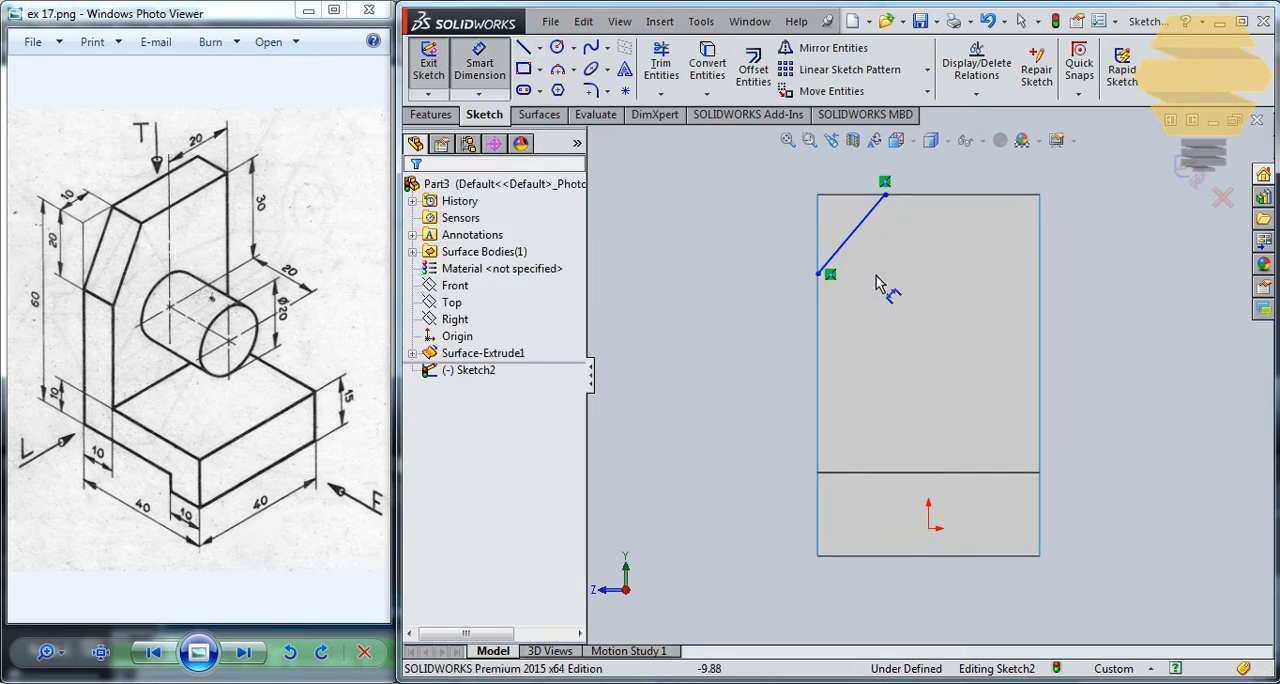
{"action": "left_click", "coordinate": [818, 274]}
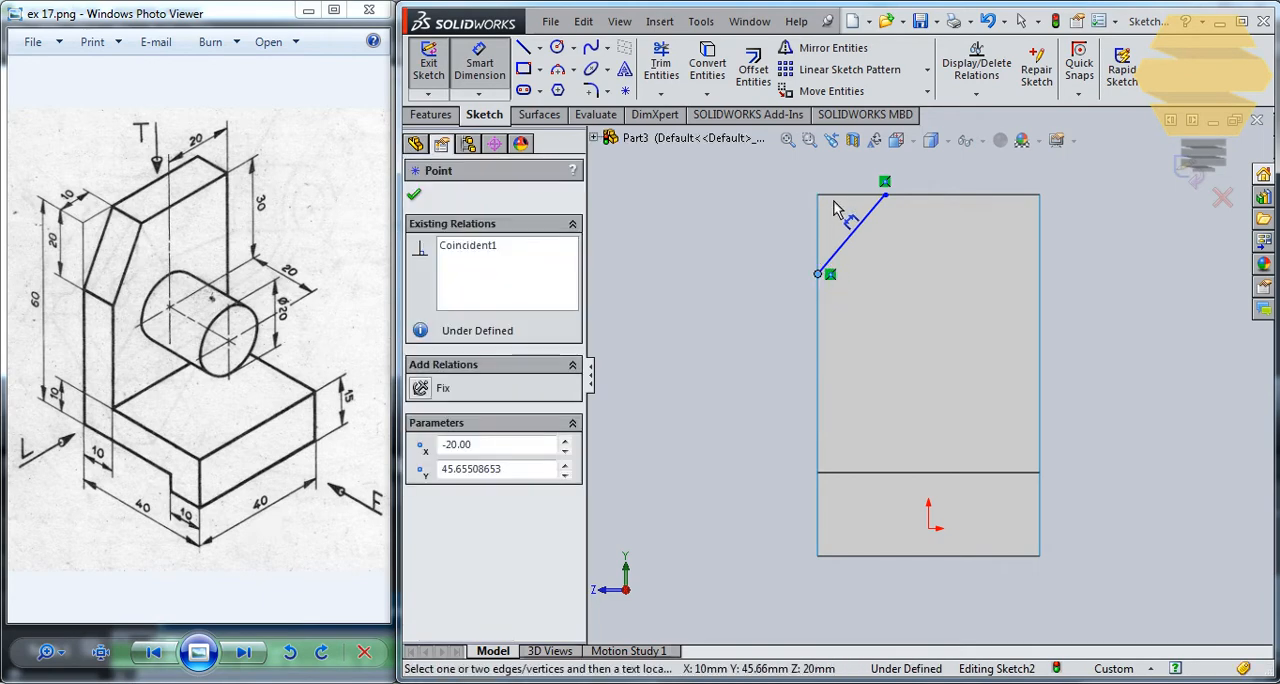
{"action": "left_click", "coordinate": [835, 196]}
{"action": "left_click", "coordinate": [760, 226]}
{"action": "type", "text": "20"}
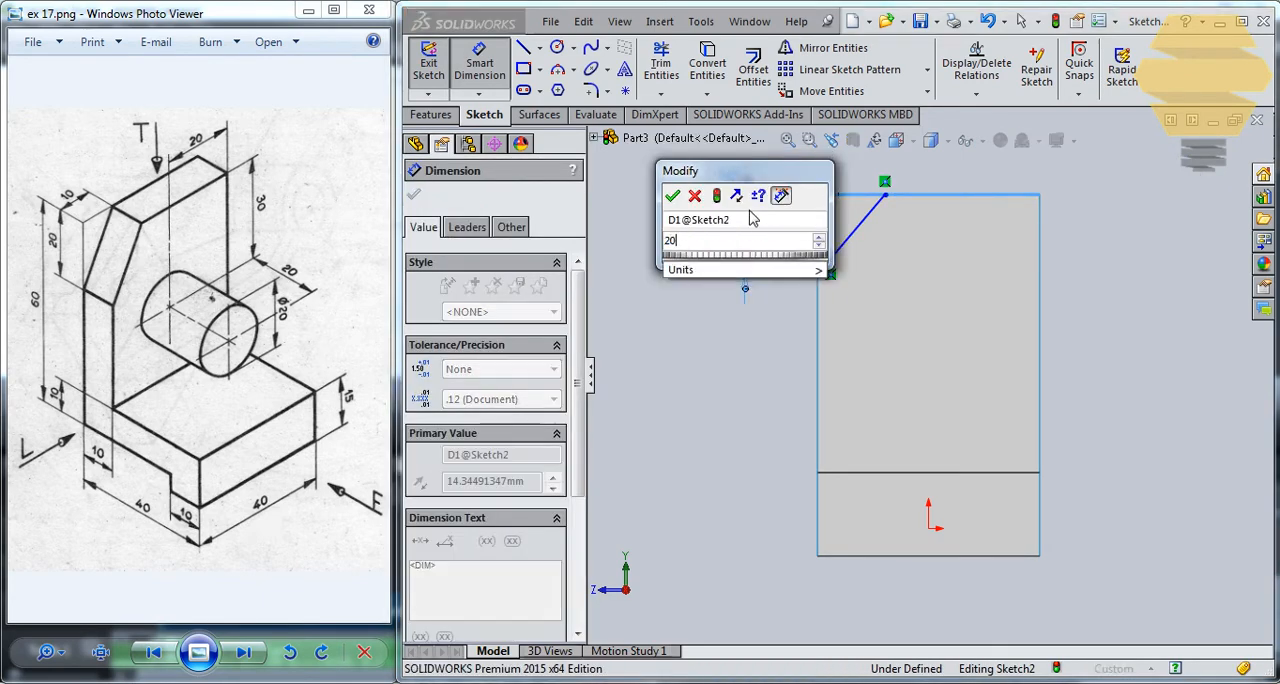
{"action": "key", "text": "Return"}
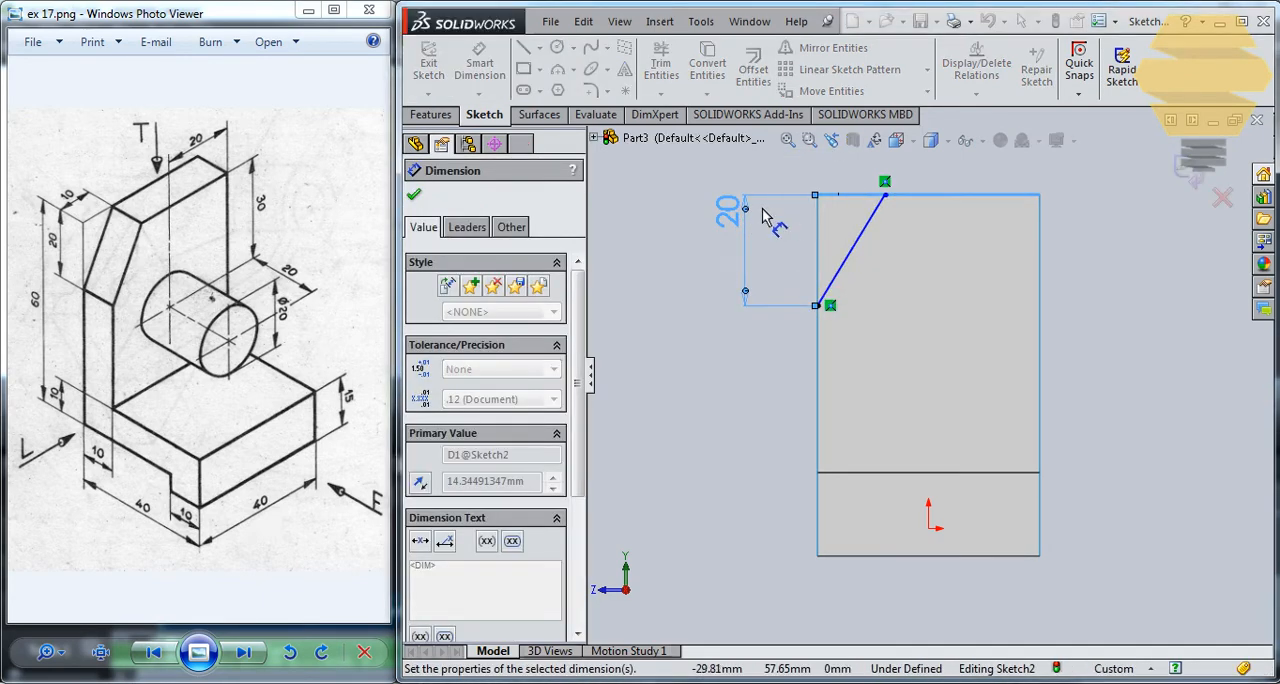
- Dimension the horizontal distance from the face's corner to the diagonal's upper endpoint at 10 mm and exit the sketch
{"action": "left_click", "coordinate": [817, 196]}
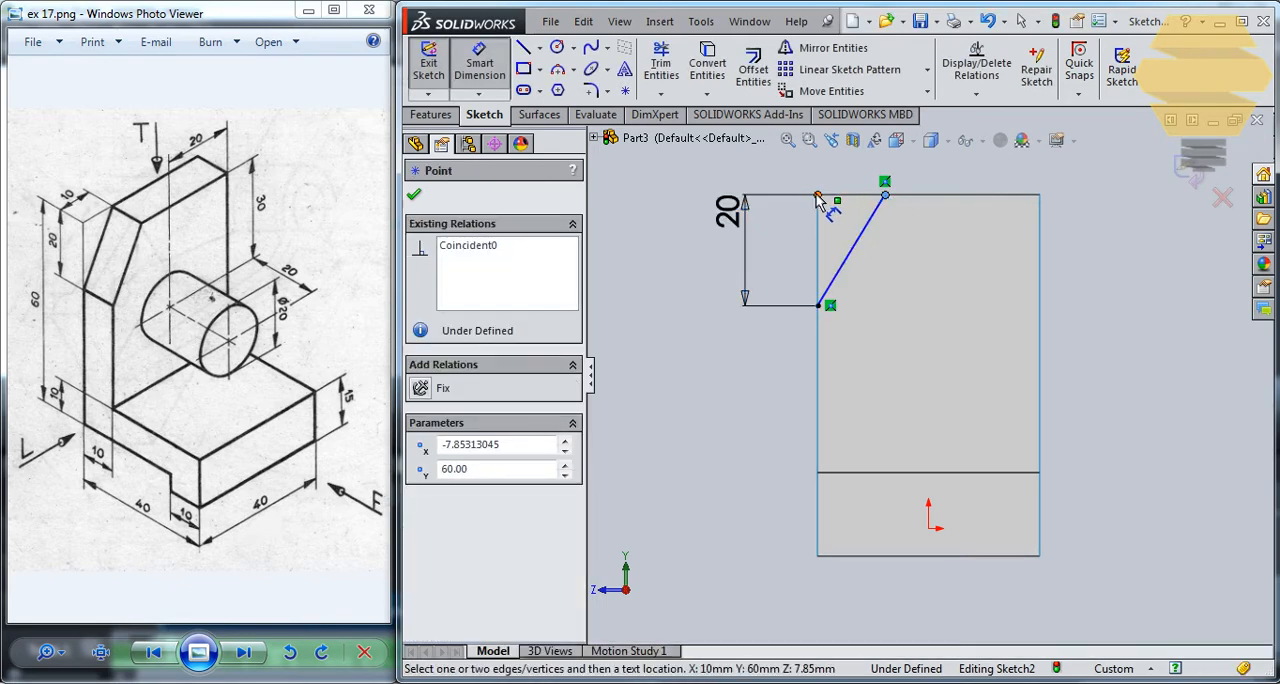
{"action": "left_click", "coordinate": [885, 195]}
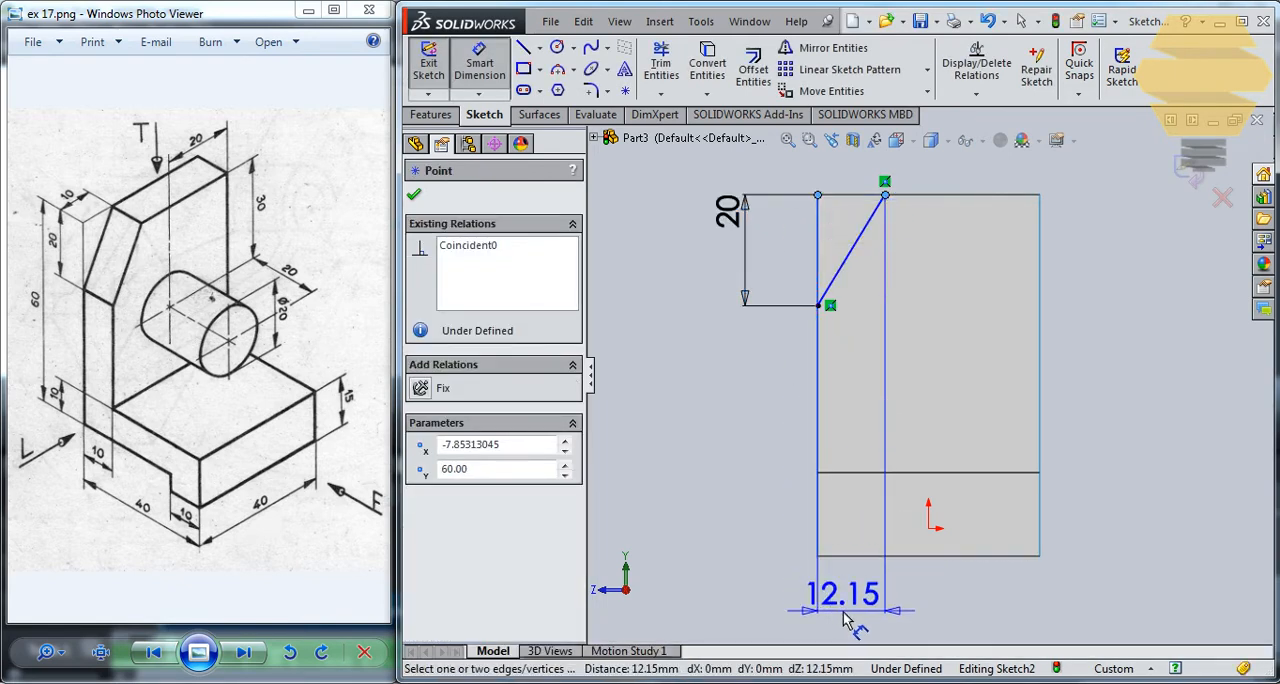
{"action": "left_click", "coordinate": [843, 620]}
{"action": "type", "text": "10"}
{"action": "key", "text": "Return"}
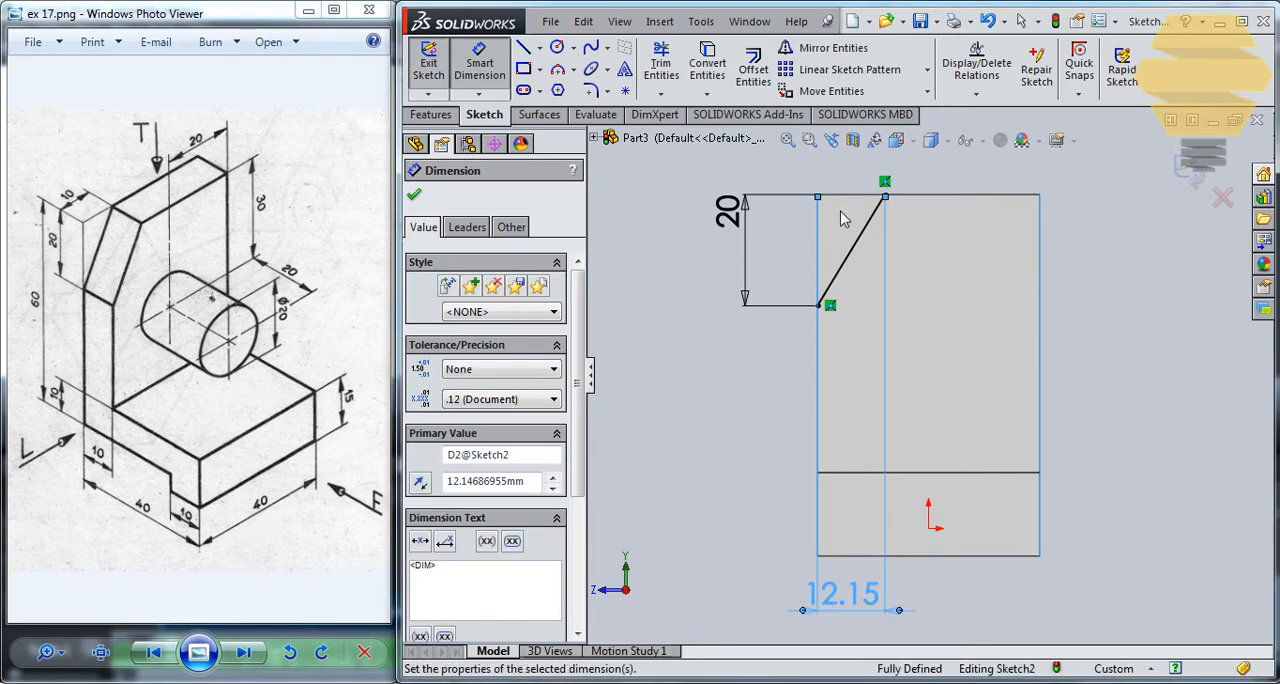
{"action": "left_click", "coordinate": [1205, 158]}
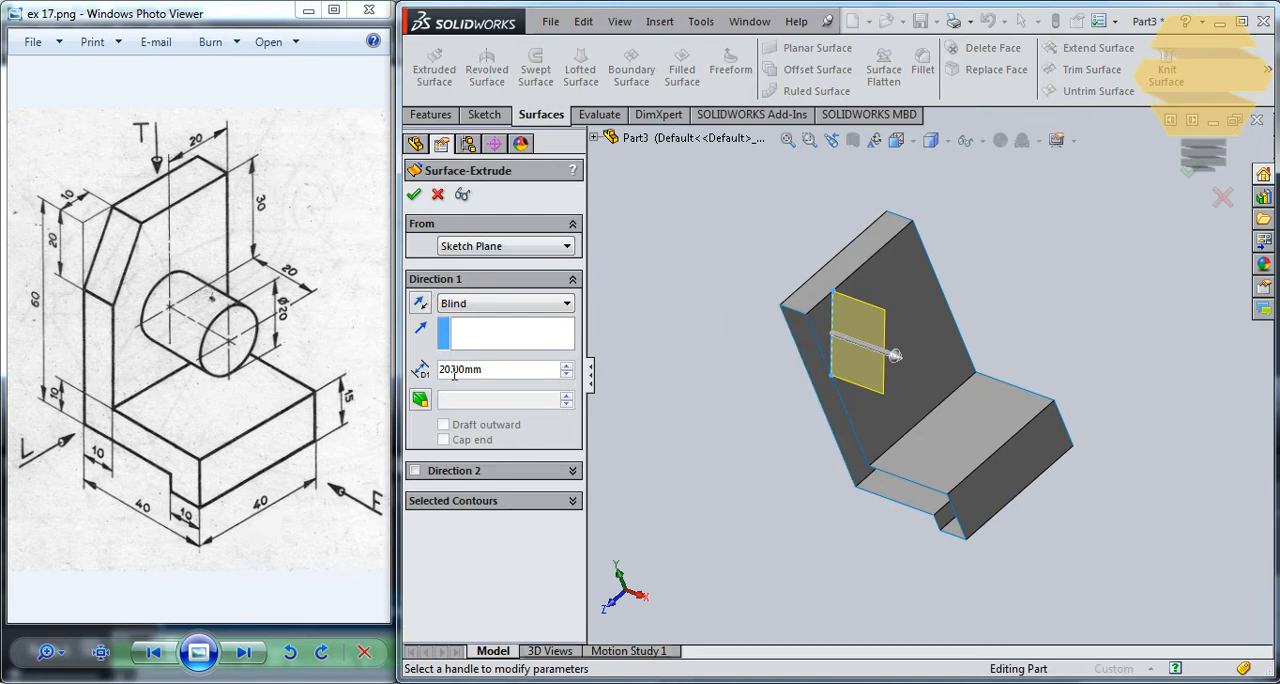
- Create an Extruded Surface from the diagonal line, blind 10 mm in the reversed direction through the upright
{"action": "left_click", "coordinate": [420, 304]}
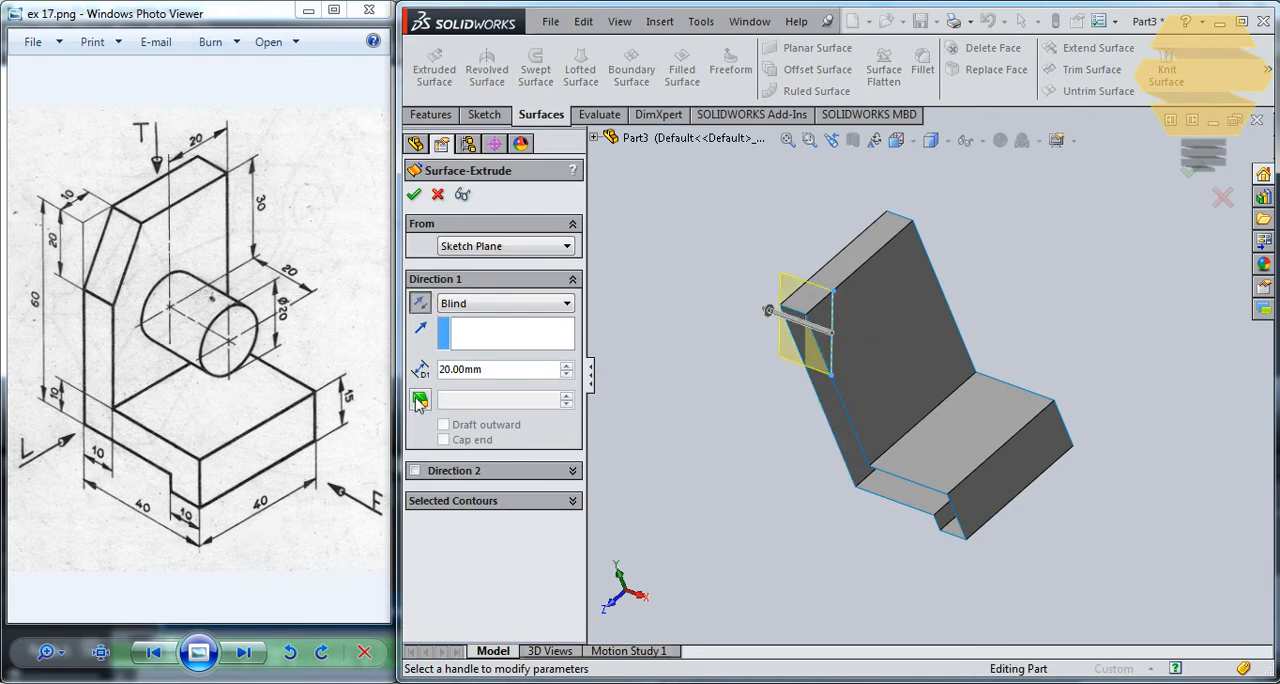
{"action": "left_click_drag", "start_coordinate": [502, 373], "coordinate": [342, 365]}
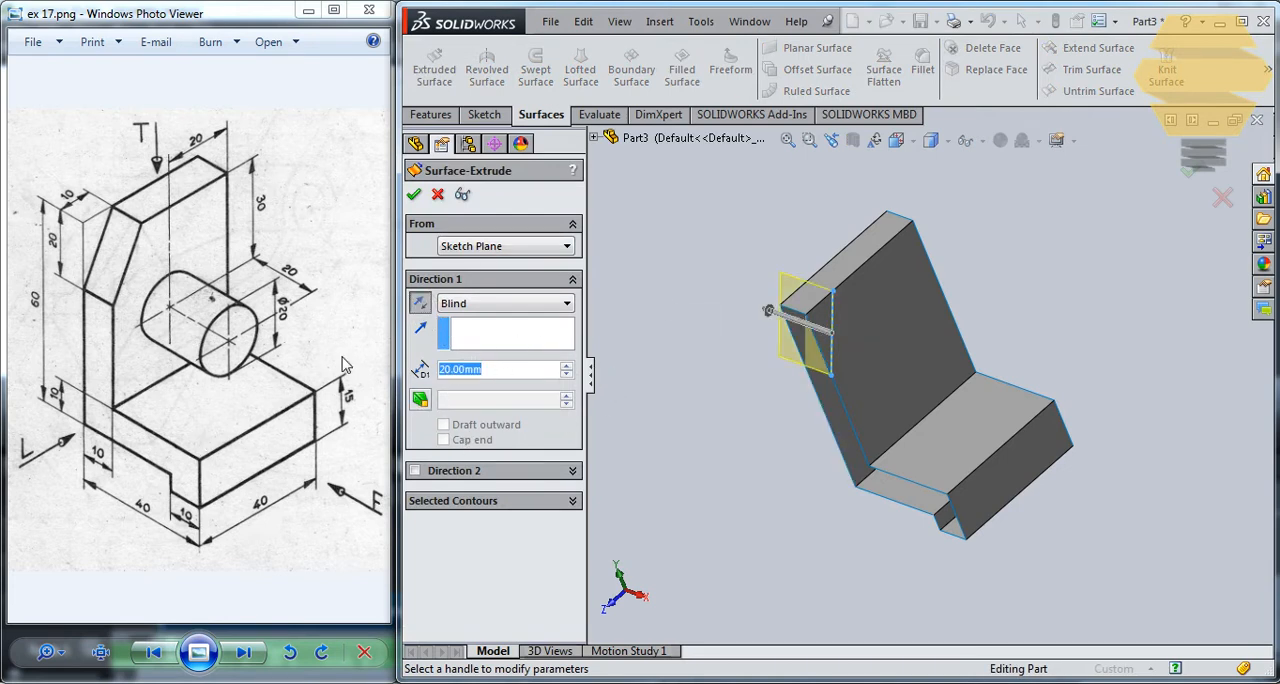
{"action": "type", "text": "10"}
{"action": "key", "text": "Return"}
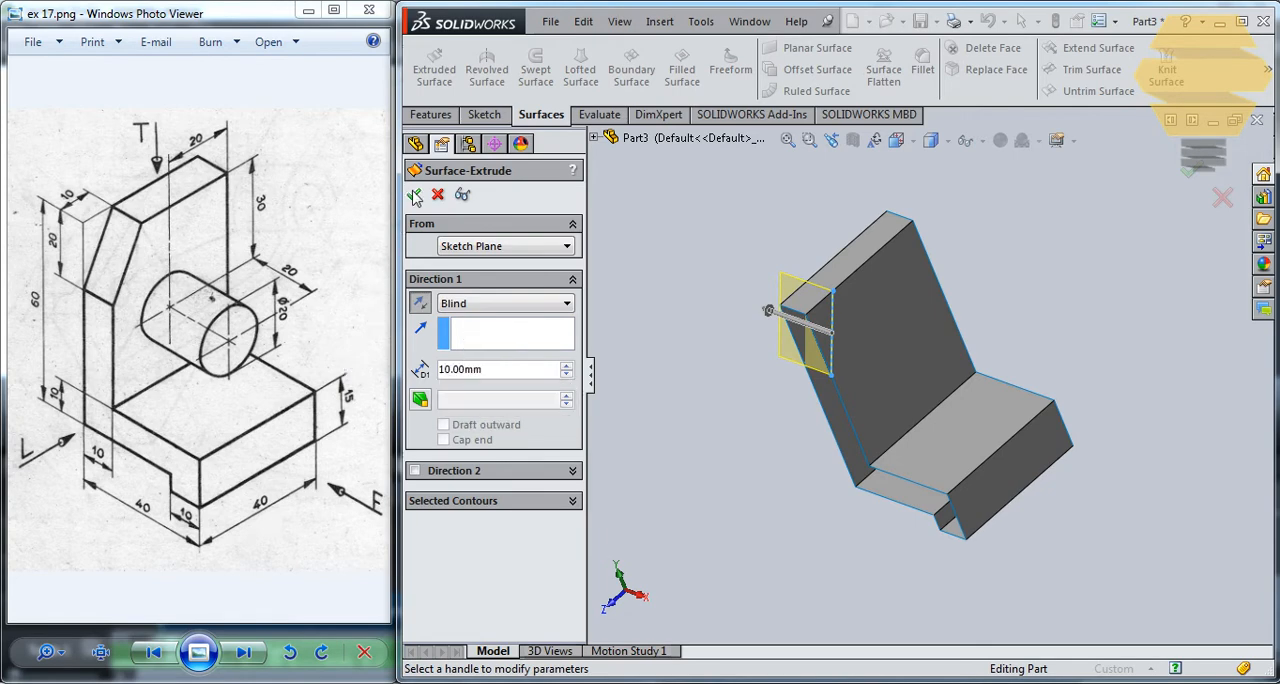
{"action": "left_click", "coordinate": [413, 194]}
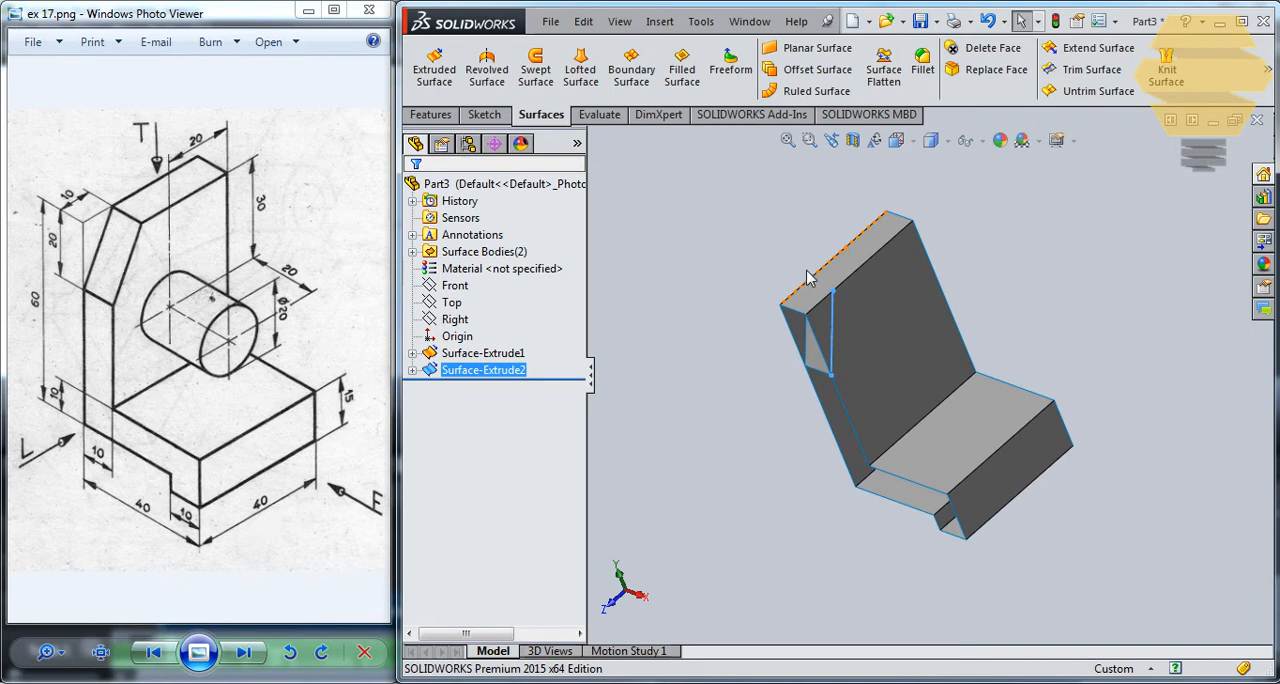
- Trim the upright's upper corner with a standard Trim Surface, using the diagonal surface as trim tool and removing the corner piece
{"action": "scroll", "coordinate": [807, 271], "scroll_direction": "up", "scroll_amount": 2}
{"action": "scroll", "coordinate": [807, 271], "scroll_direction": "down", "scroll_amount": 3}
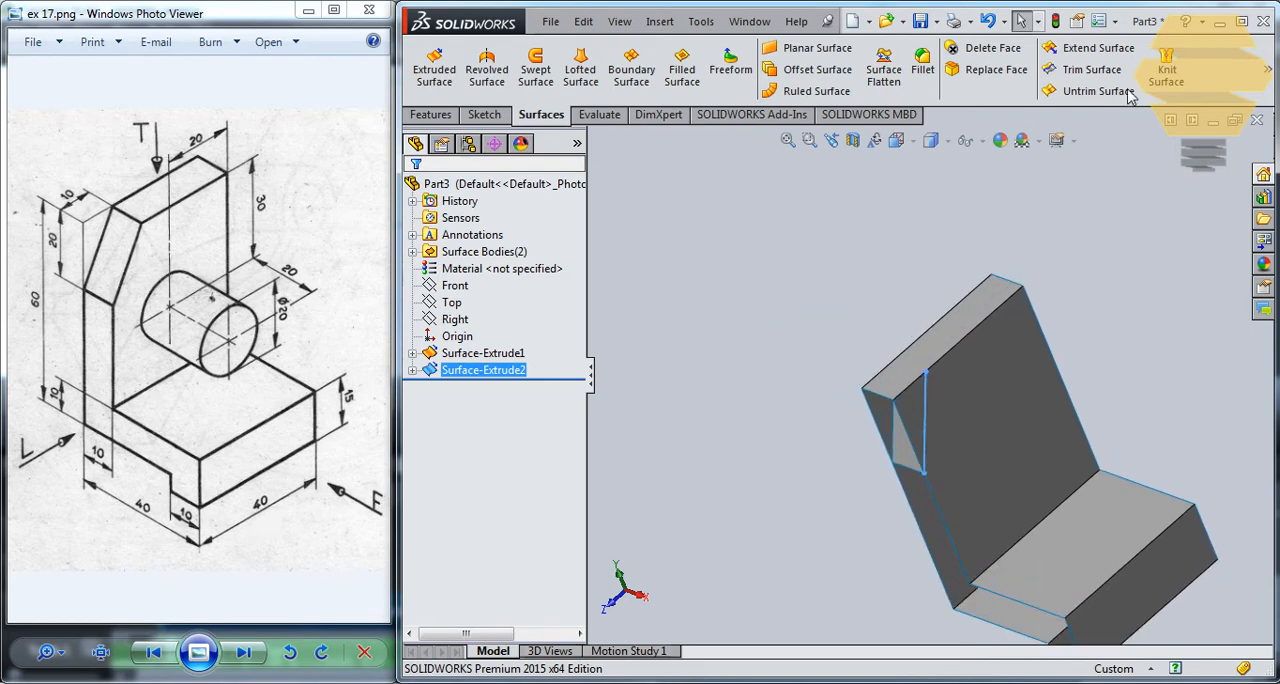
{"action": "left_click", "coordinate": [1100, 70]}
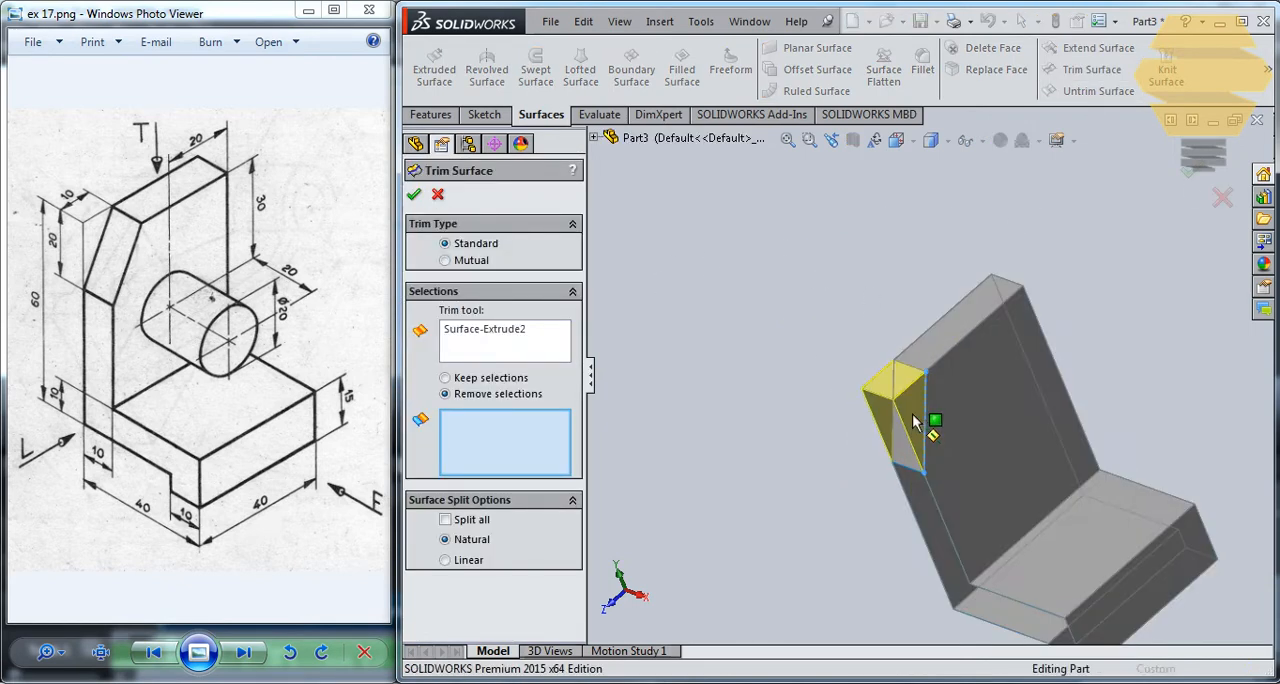
{"action": "left_click", "coordinate": [913, 421]}
{"action": "left_click", "coordinate": [413, 194]}
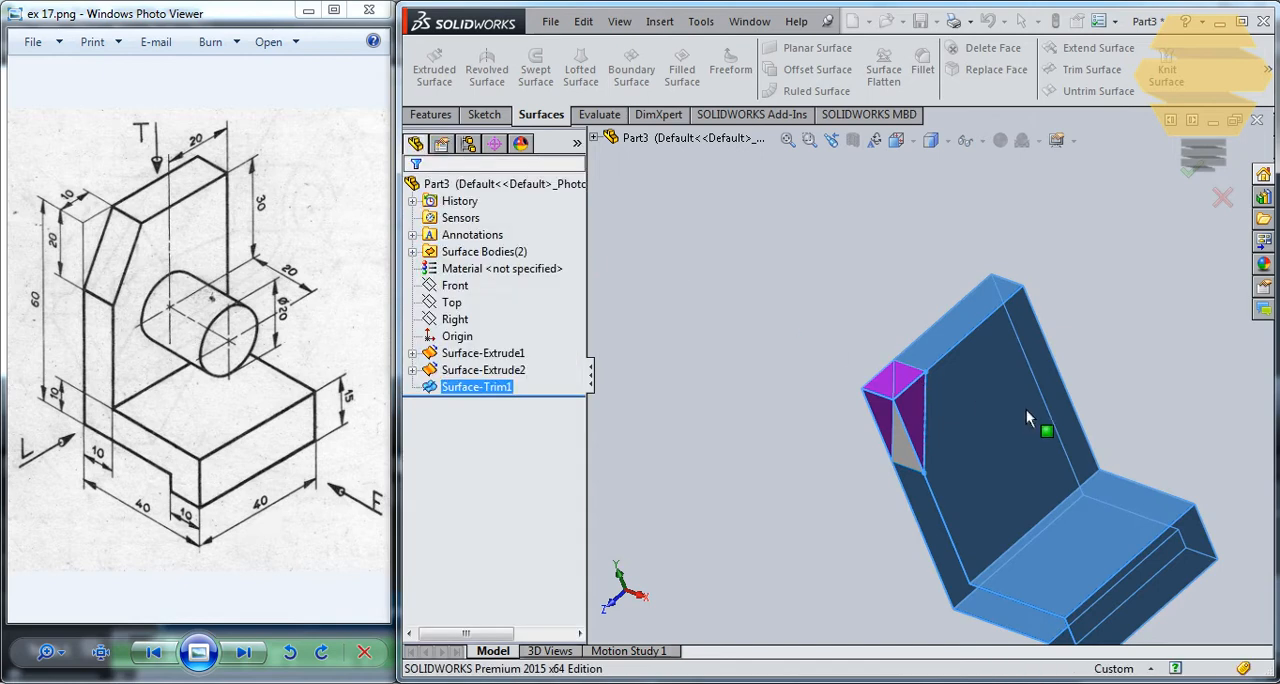
- Sketch a circle about 10.5 mm in diameter on the upright's inner face, centred on its vertical midline
{"action": "middle_click_drag", "start_coordinate": [1037, 349], "coordinate": [1083, 357]}
{"action": "middle_click_drag", "start_coordinate": [1143, 449], "coordinate": [998, 484]}
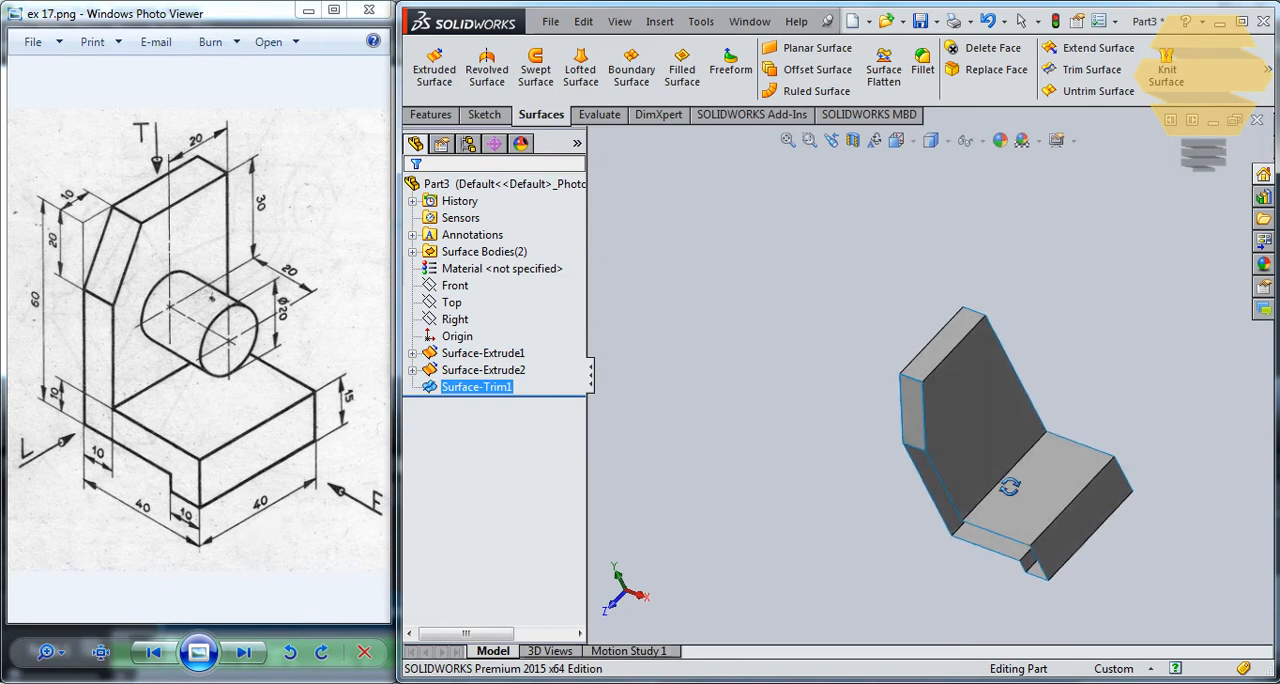
{"action": "left_click", "coordinate": [980, 418]}
{"action": "left_click", "coordinate": [1062, 365]}
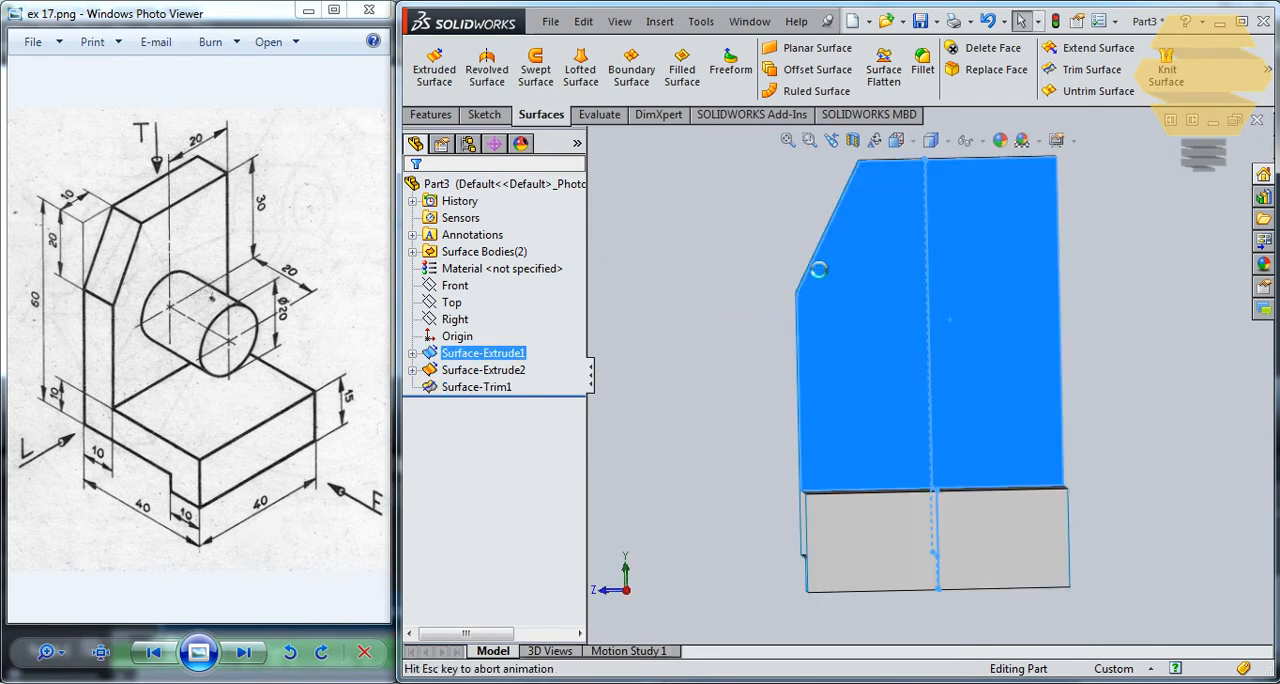
{"action": "left_click", "coordinate": [557, 47]}
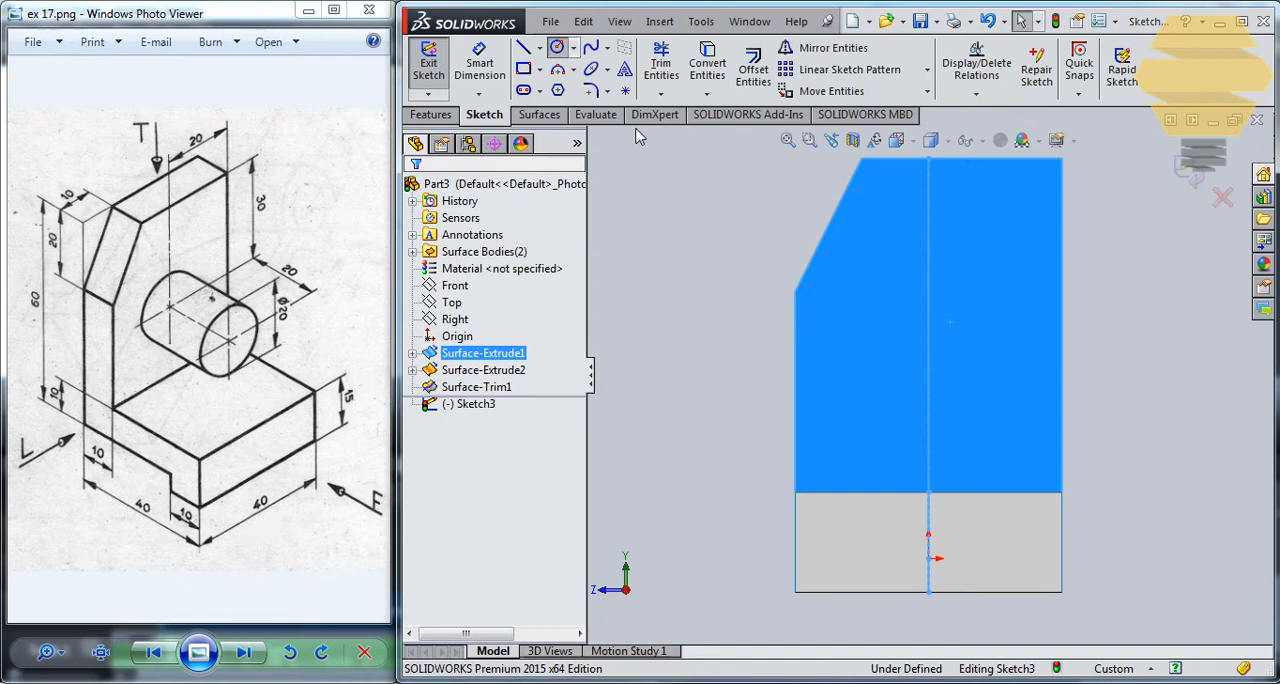
{"action": "left_click", "coordinate": [929, 299]}
{"action": "left_click", "coordinate": [962, 287]}
- Dimension the circle's diameter at 20 mm
{"action": "left_click", "coordinate": [492, 70]}
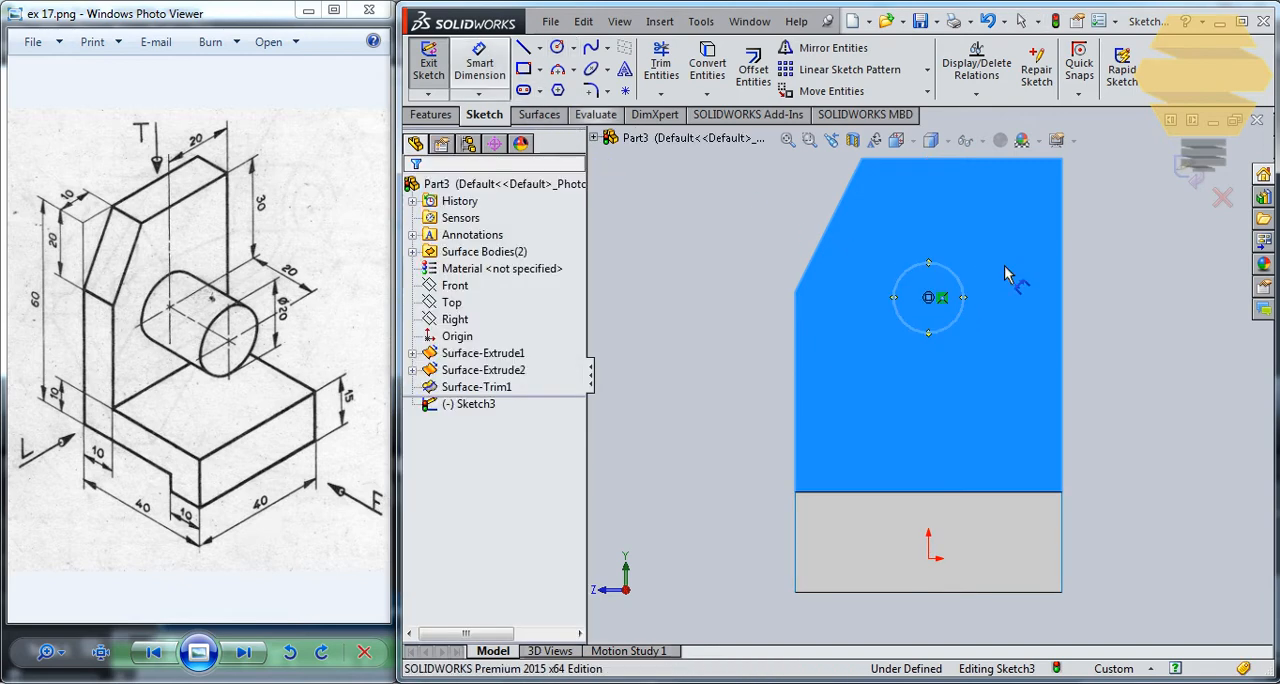
{"action": "left_click", "coordinate": [955, 285]}
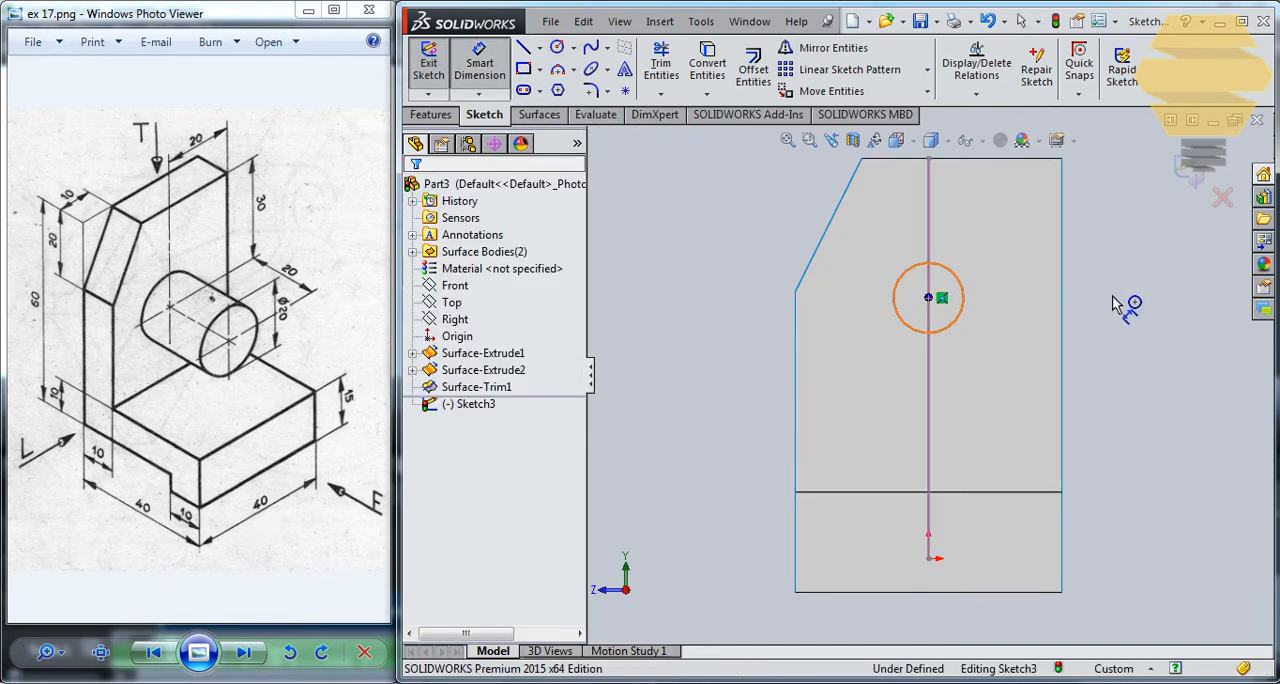
{"action": "left_click", "coordinate": [1140, 300]}
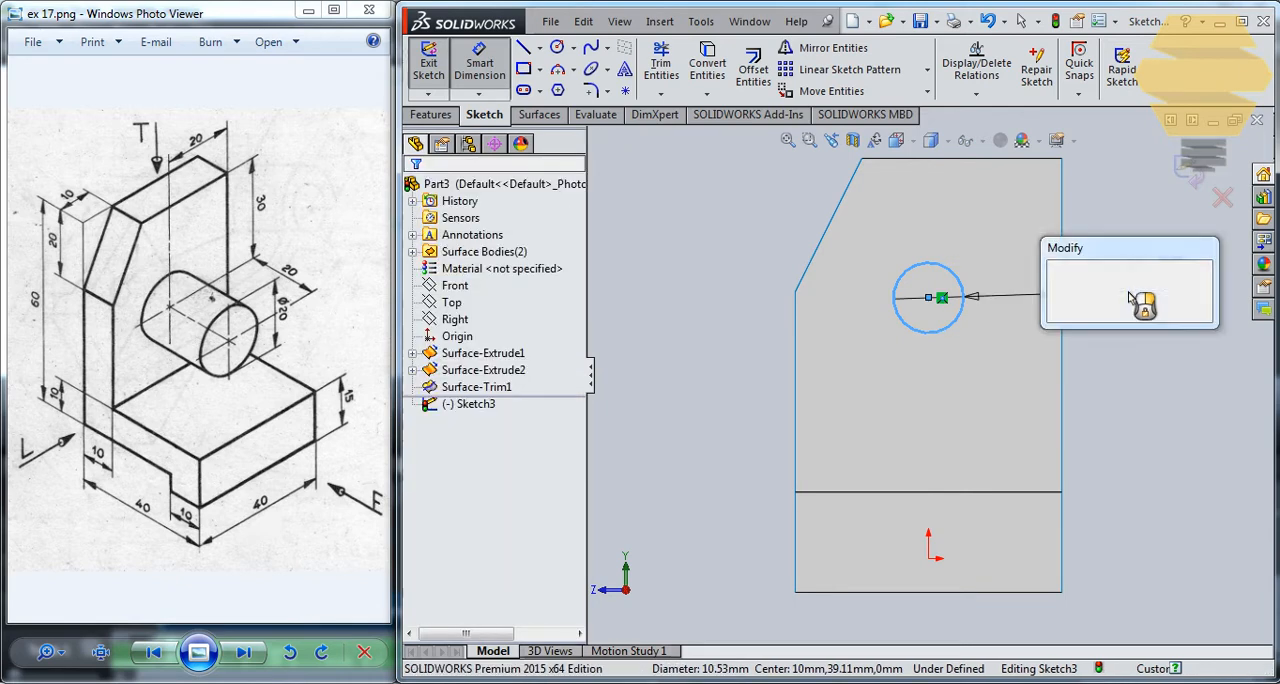
{"action": "type", "text": "20"}
{"action": "key", "text": "Return"}
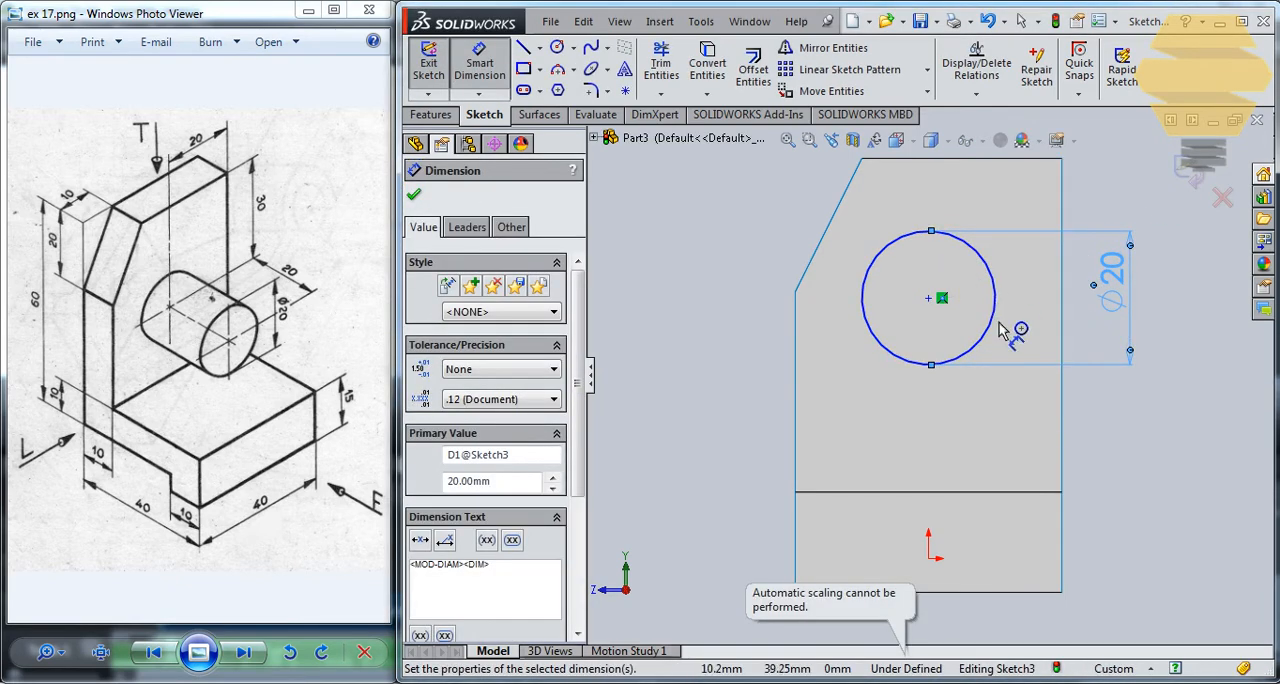
- Dimension the circle's centre 30 mm below the upright's top edge and exit the sketch
{"action": "left_click", "coordinate": [929, 298]}
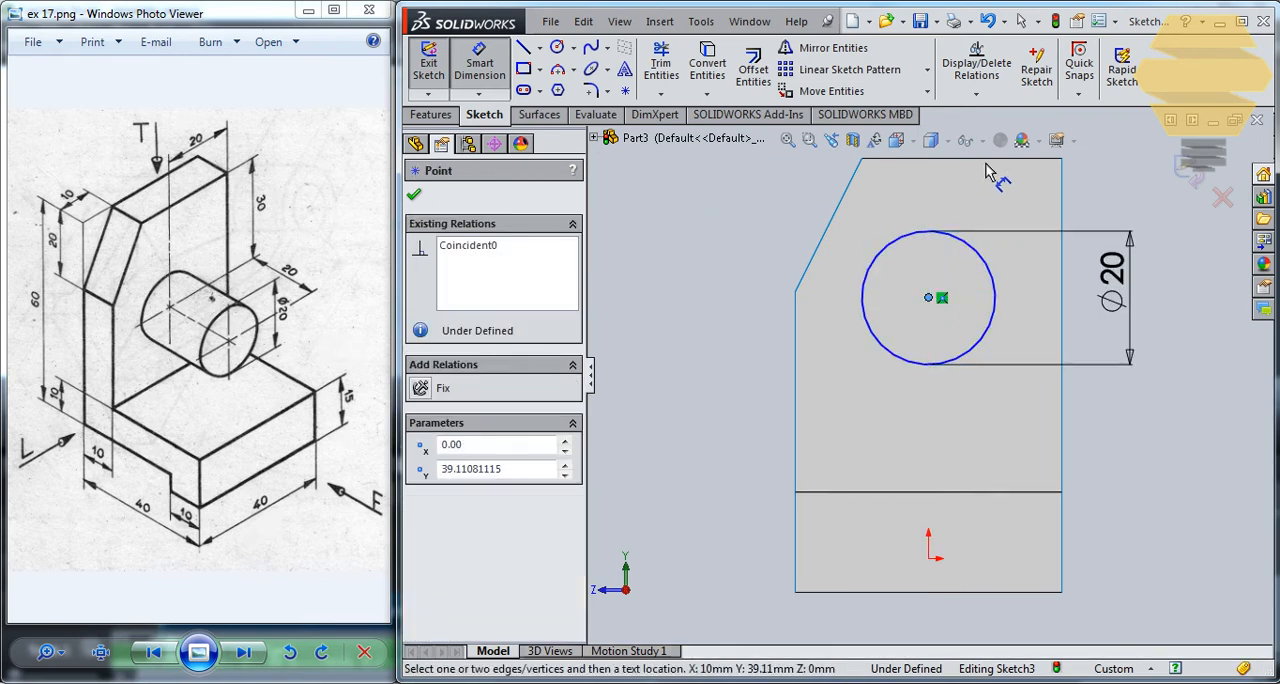
{"action": "left_click", "coordinate": [986, 162]}
{"action": "left_click", "coordinate": [676, 251]}
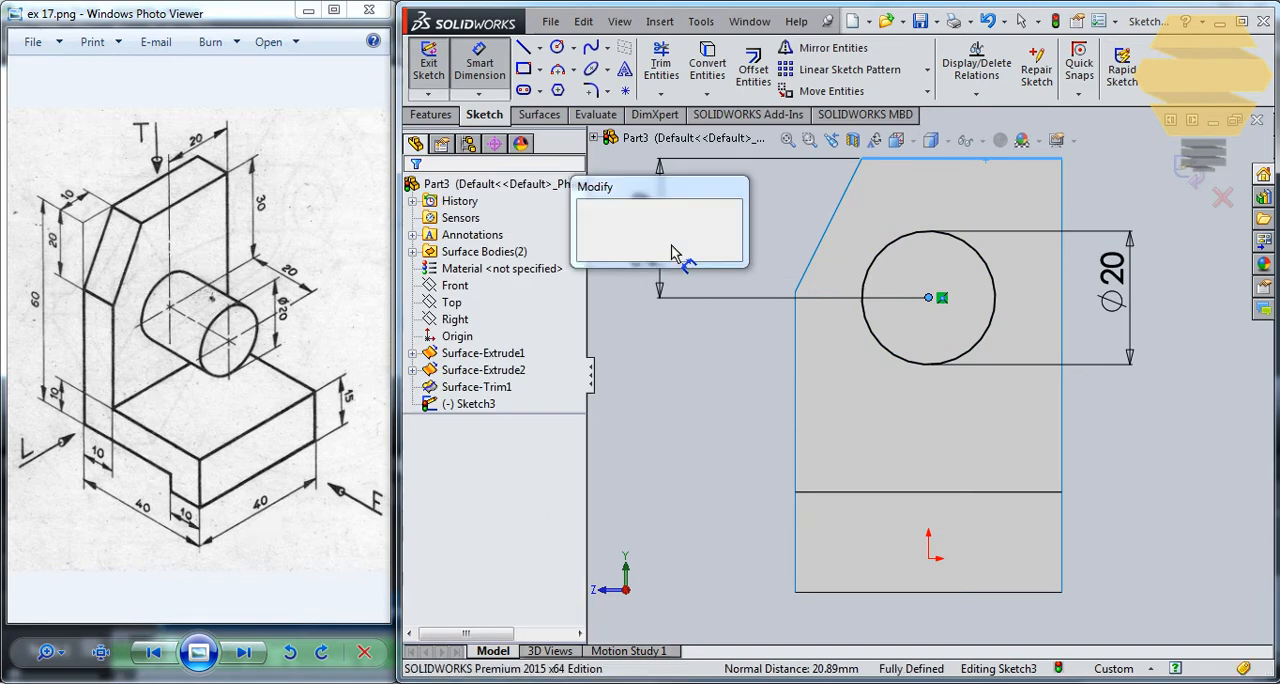
{"action": "type", "text": "30"}
{"action": "key", "text": "Return"}
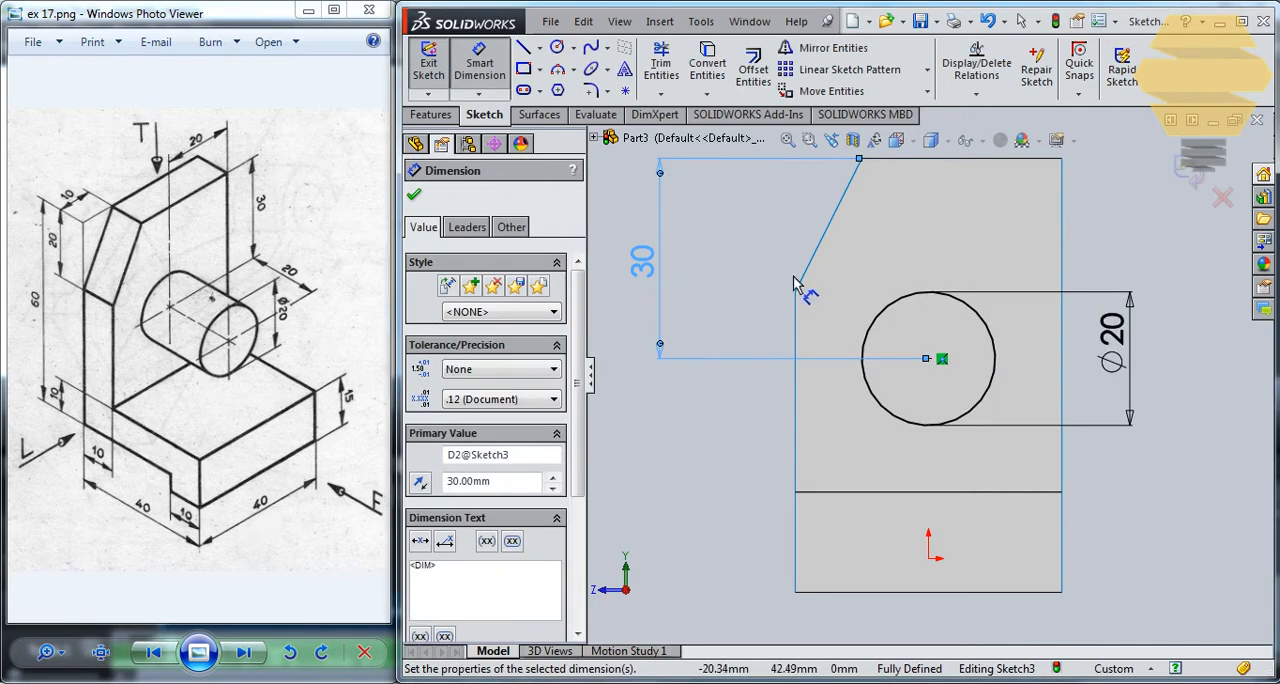
{"action": "left_click", "coordinate": [1187, 170]}
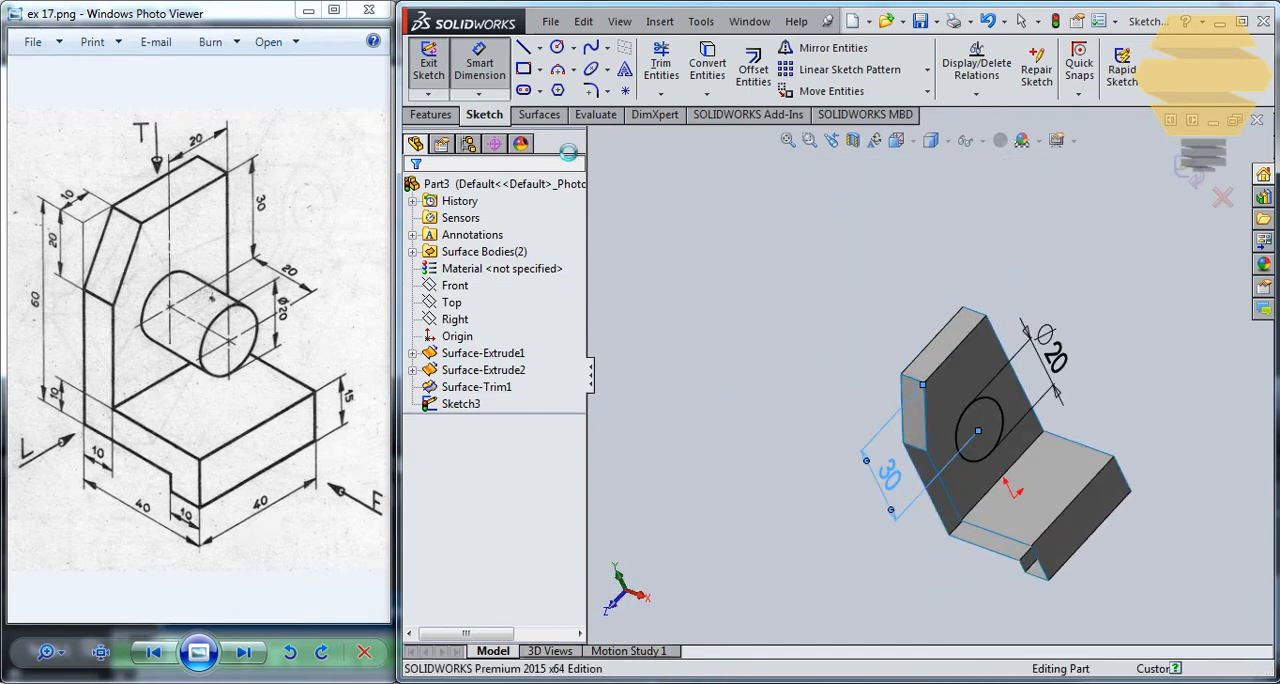
- Create an Extruded Surface from the circle sketch, blind 20 mm outward from the upright over the base
{"action": "left_click", "coordinate": [486, 114]}
{"action": "left_click", "coordinate": [541, 114]}
{"action": "left_click", "coordinate": [434, 68]}
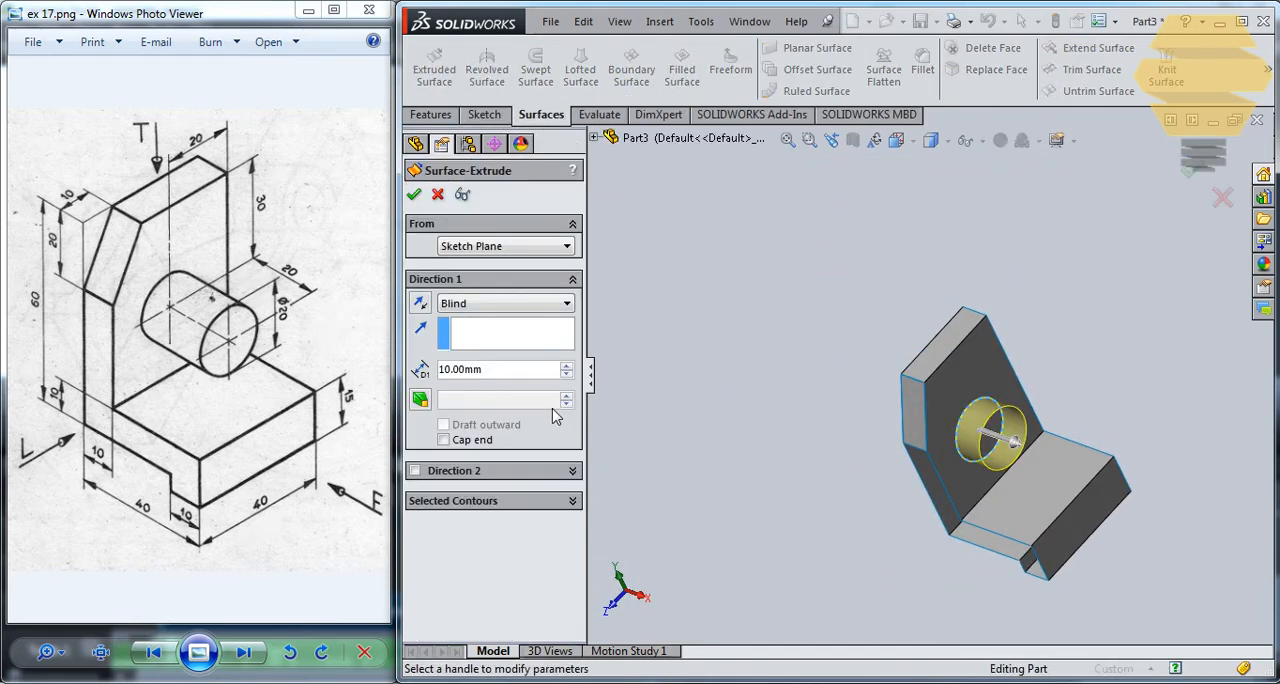
{"action": "type", "text": "20"}
{"action": "key", "text": "Return"}
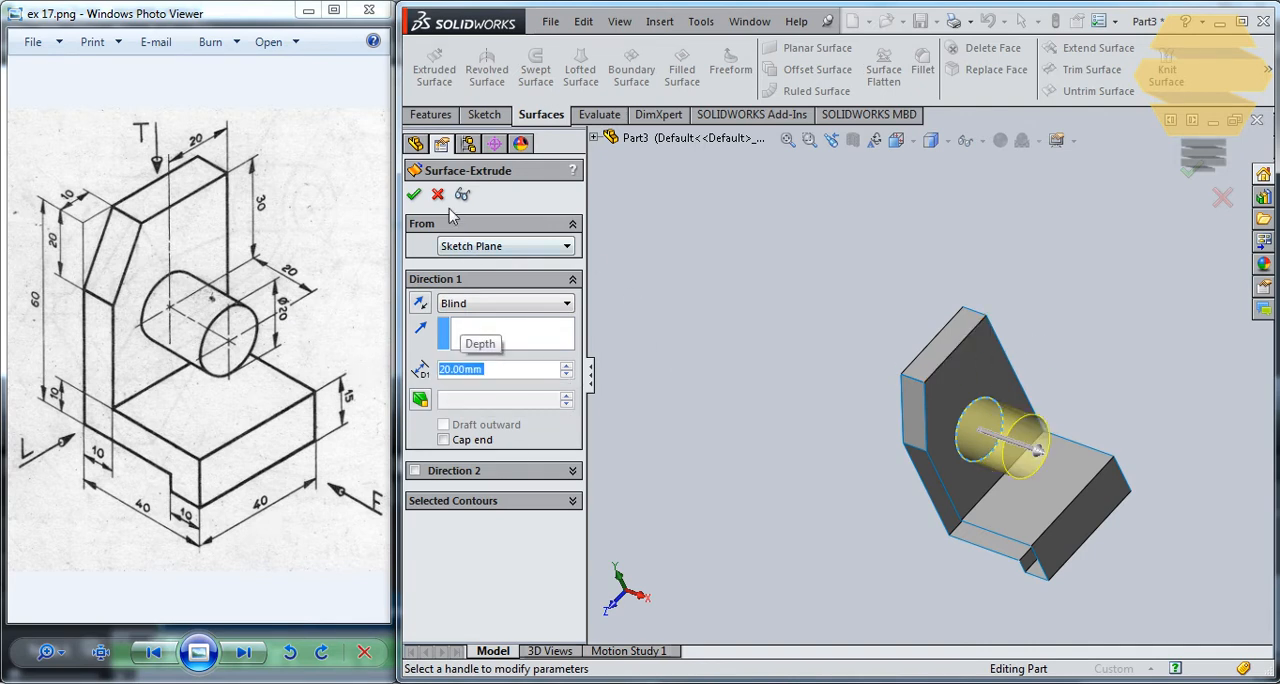
{"action": "left_click", "coordinate": [414, 194]}
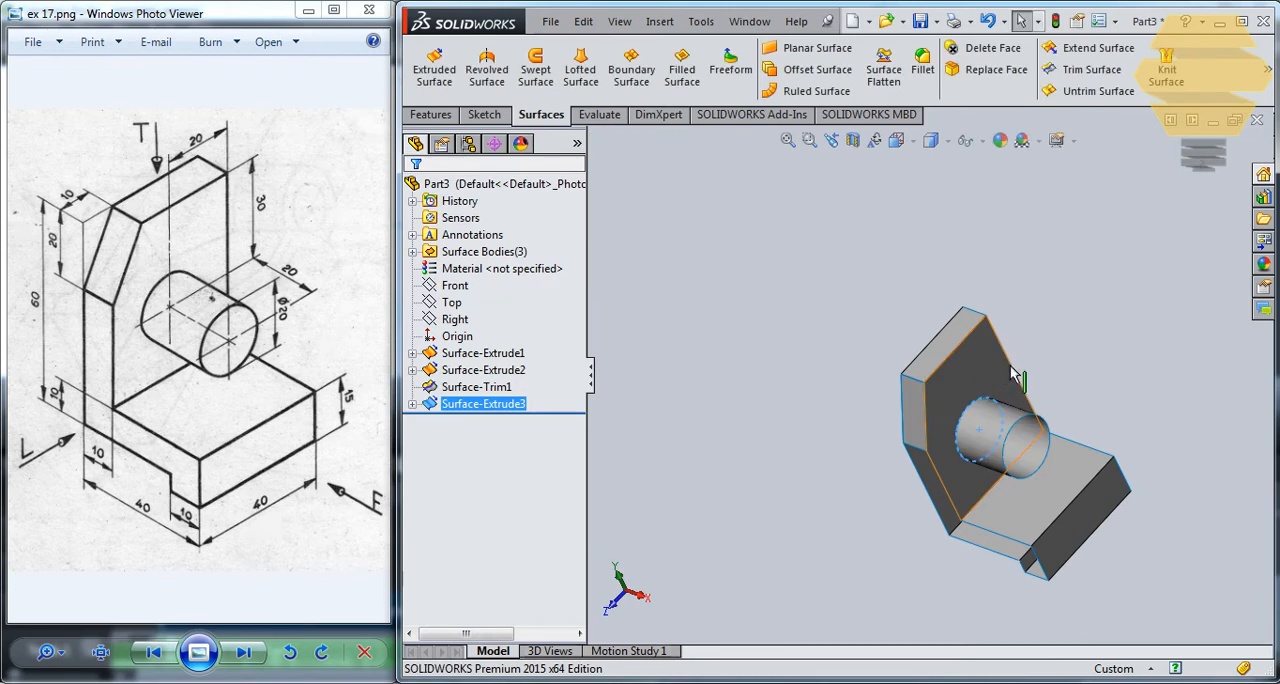
{"action": "middle_click_drag", "start_coordinate": [912, 292], "coordinate": [920, 274]}
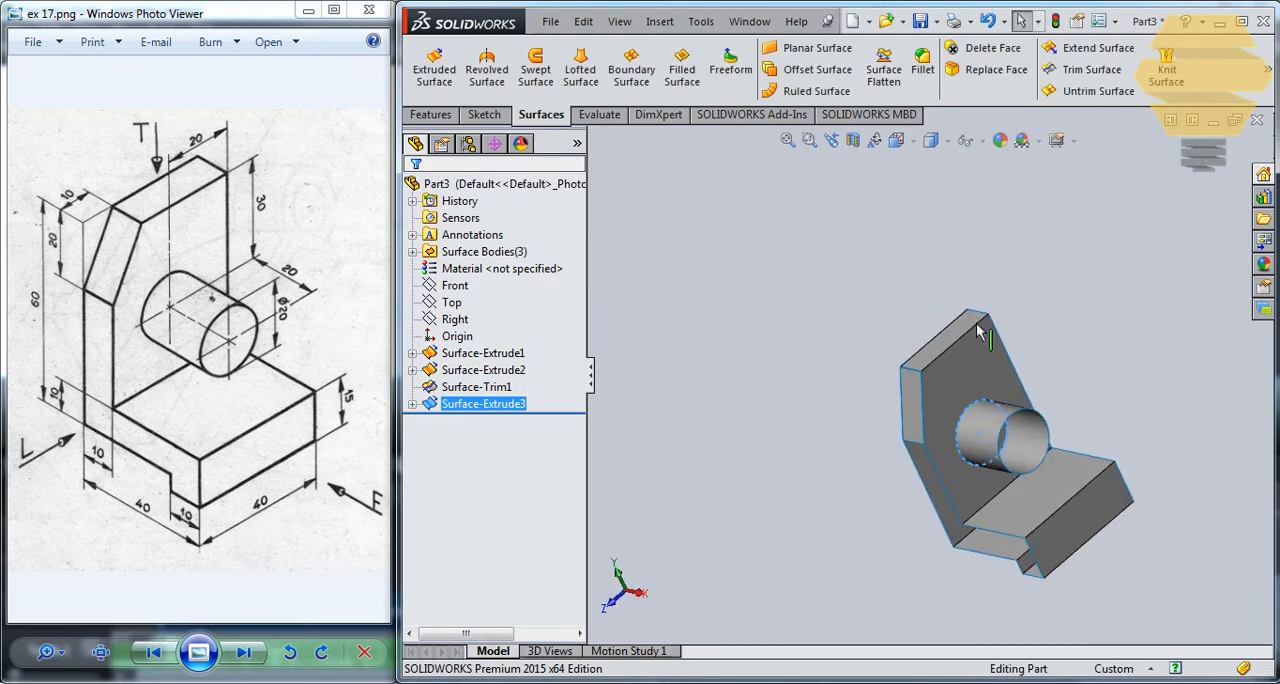
- Trim away the upright's face inside the boss circle with a standard Trim Surface, using the cylindrical surface as trim tool
{"action": "middle_click_drag", "start_coordinate": [1040, 415], "coordinate": [875, 388]}
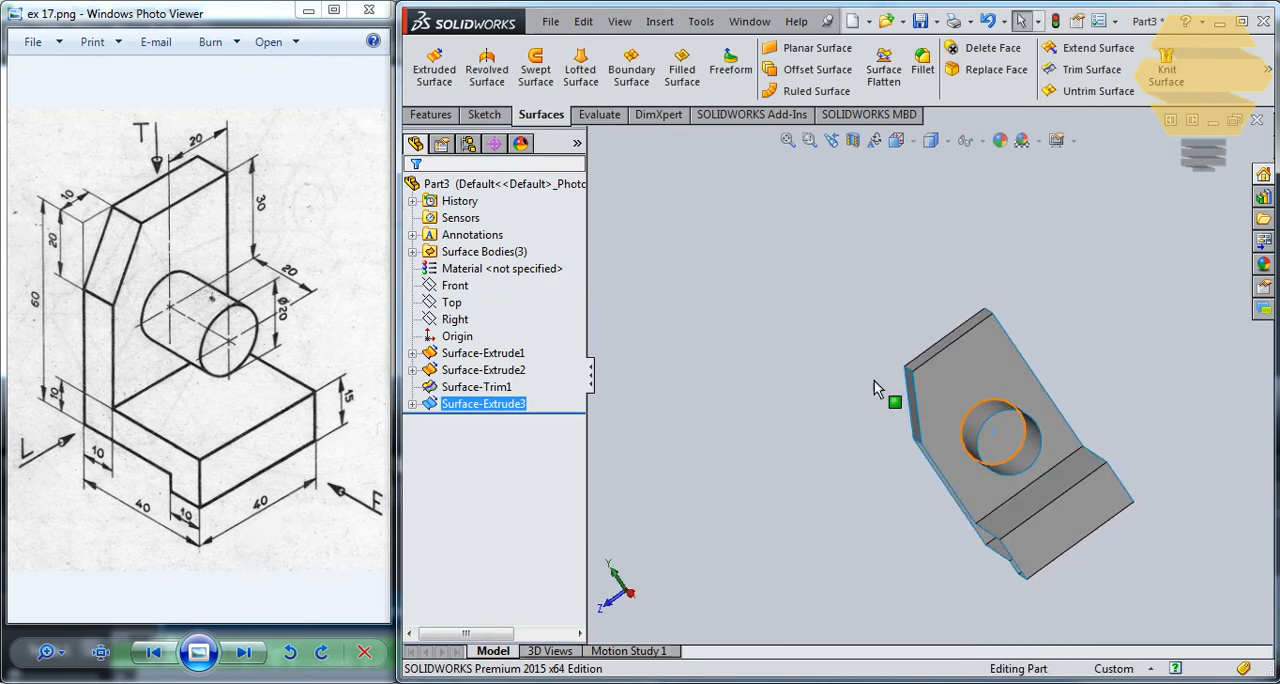
{"action": "left_click", "coordinate": [1088, 69]}
{"action": "left_click", "coordinate": [1010, 443]}
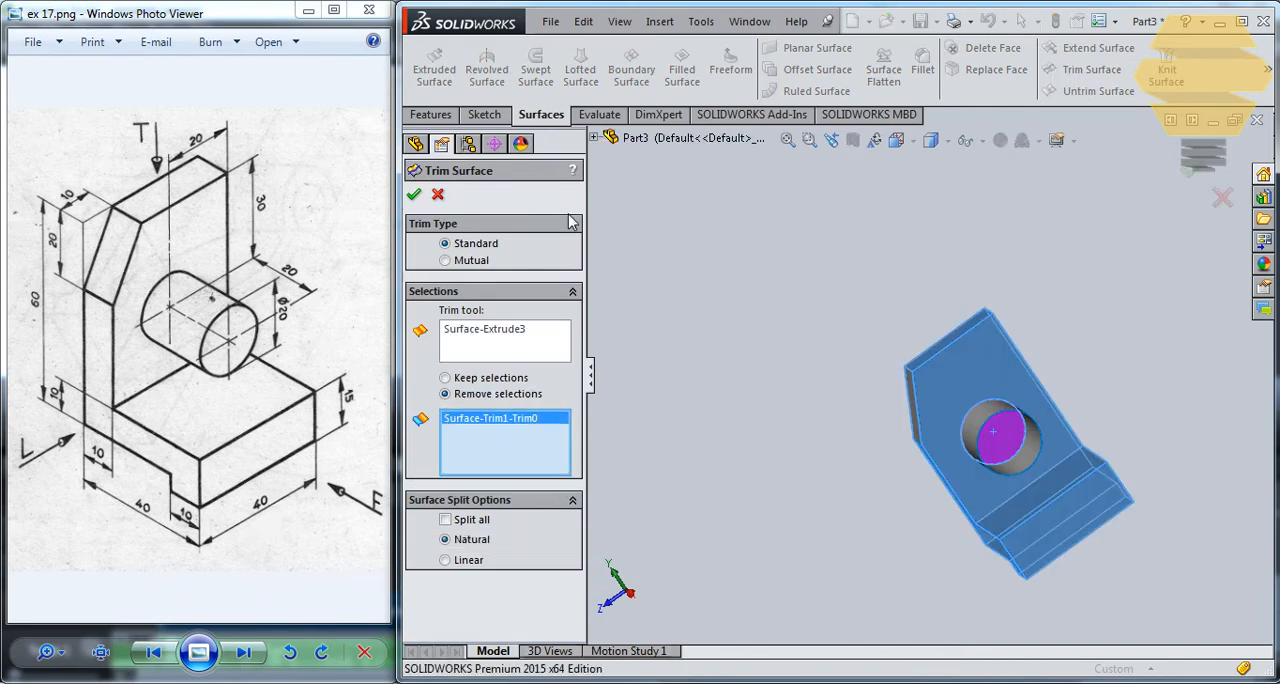
{"action": "left_click", "coordinate": [413, 194]}
{"action": "middle_click_drag", "start_coordinate": [1045, 382], "coordinate": [990, 410]}
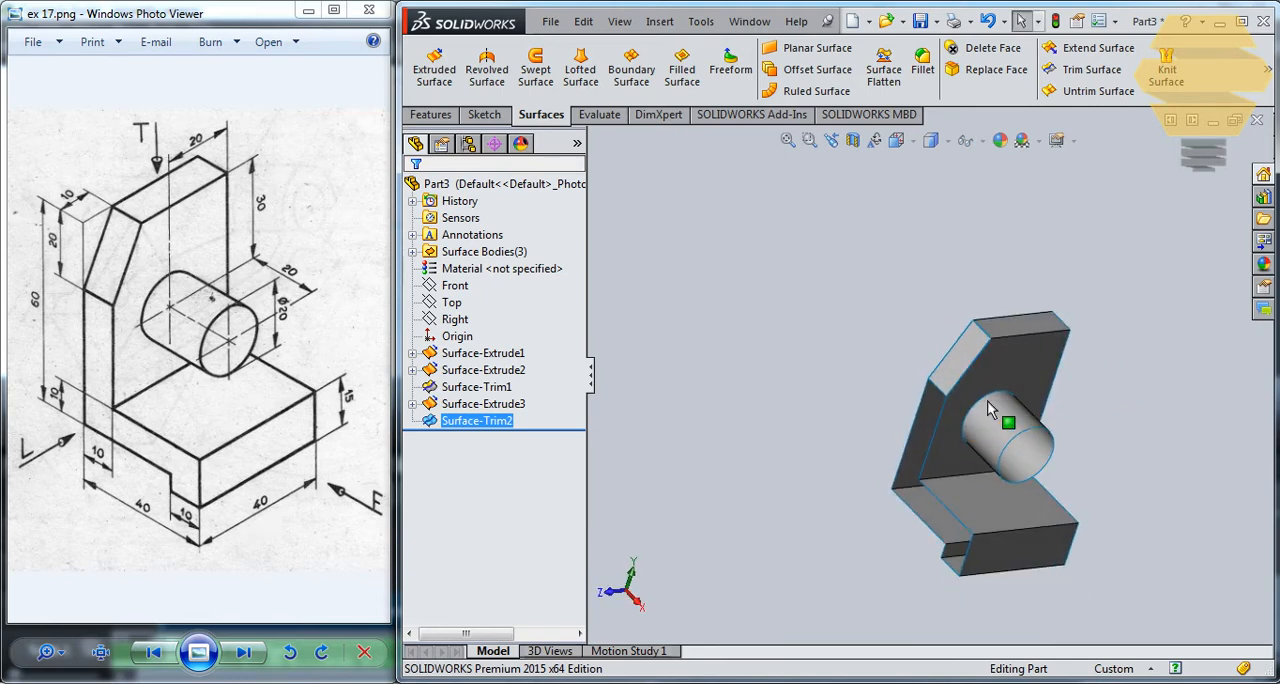
{"action": "left_click", "coordinate": [1090, 69]}
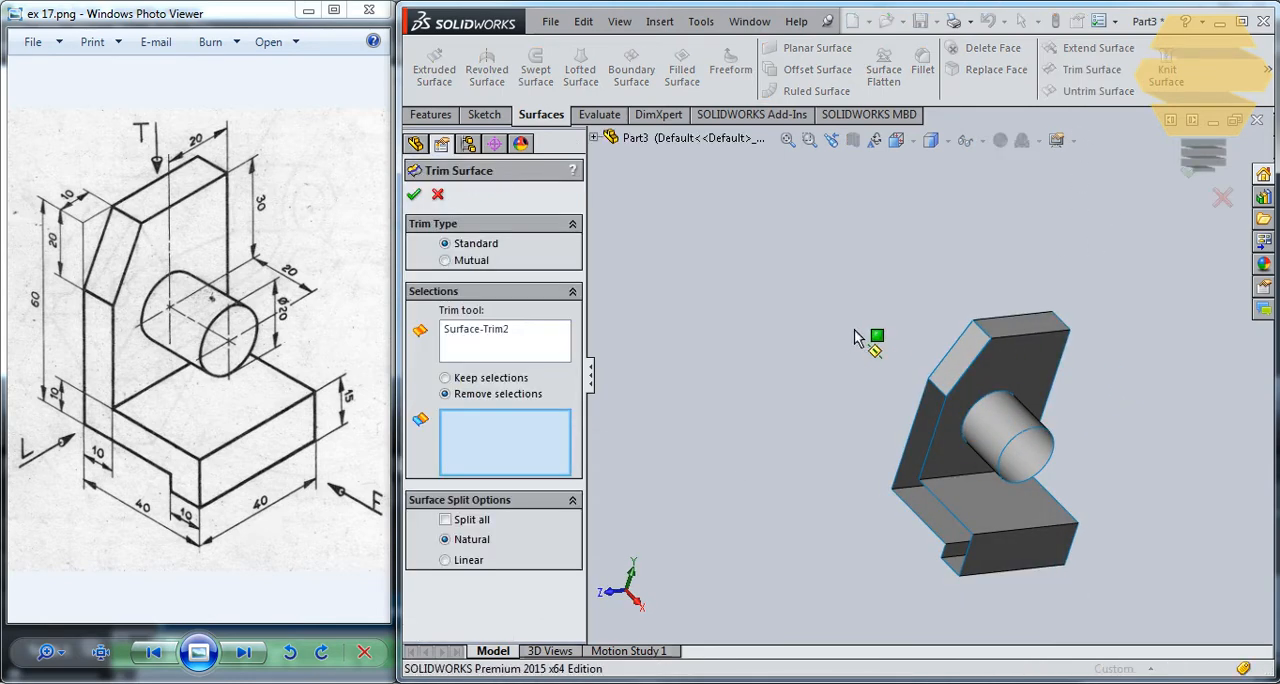
{"action": "middle_click_drag", "start_coordinate": [1007, 352], "coordinate": [1000, 316]}
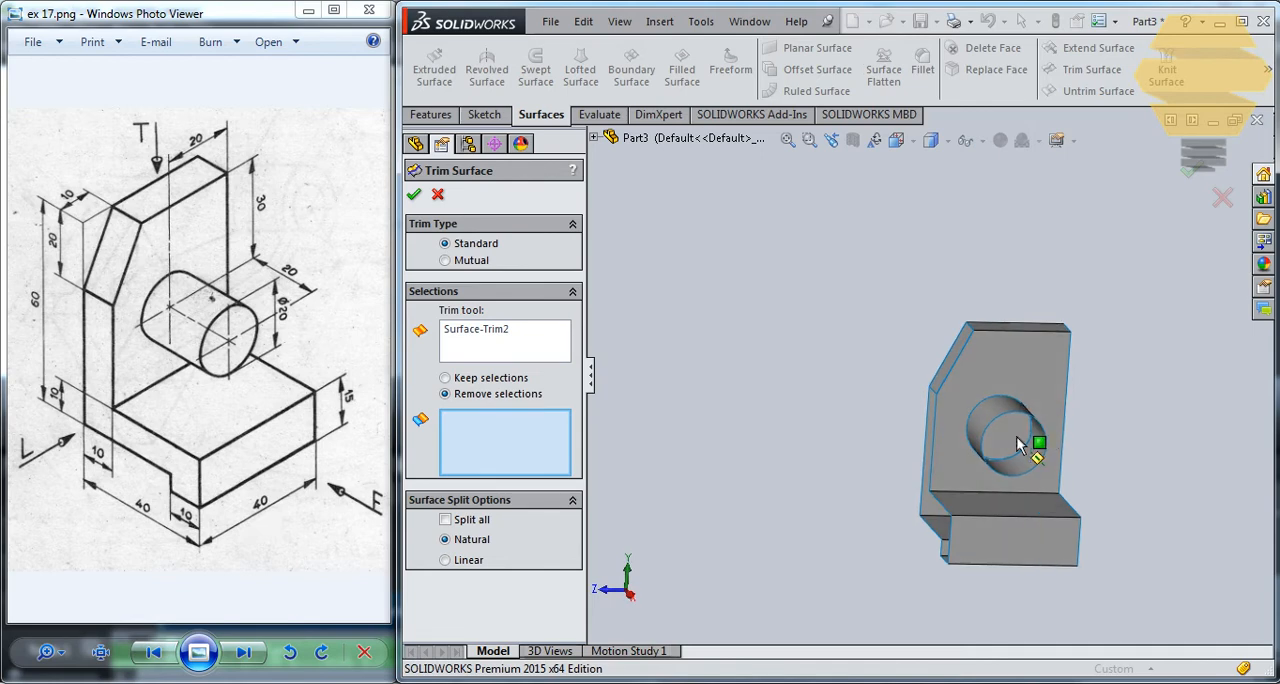
{"action": "middle_click_drag", "start_coordinate": [1002, 418], "coordinate": [1045, 422]}
{"action": "scroll", "coordinate": [1045, 422], "scroll_direction": "down", "scroll_amount": 3}
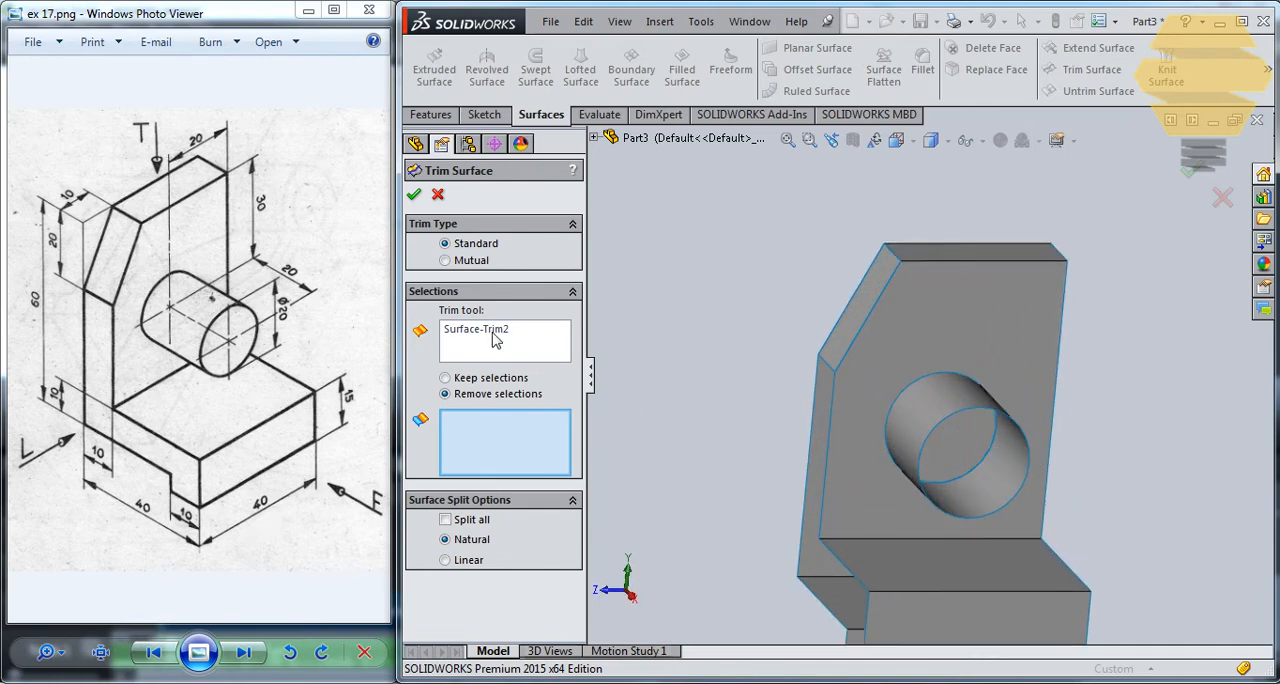
{"action": "left_click", "coordinate": [438, 195]}
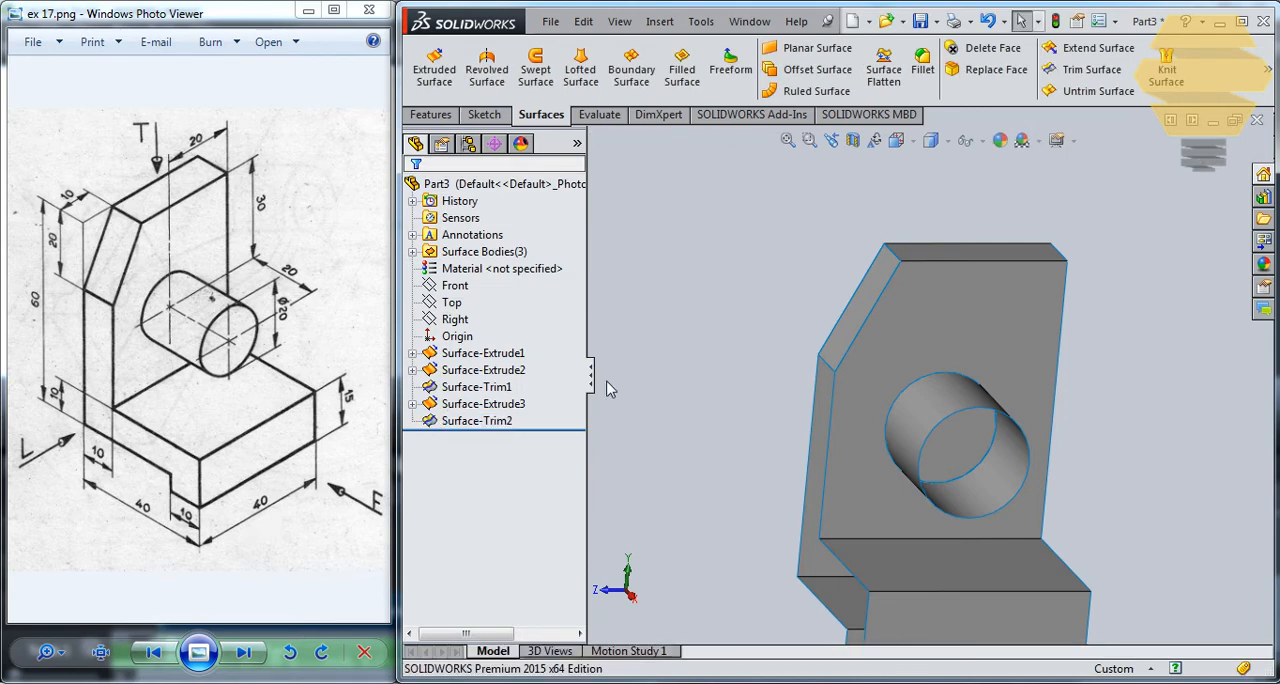
{"action": "left_click", "coordinate": [497, 421]}
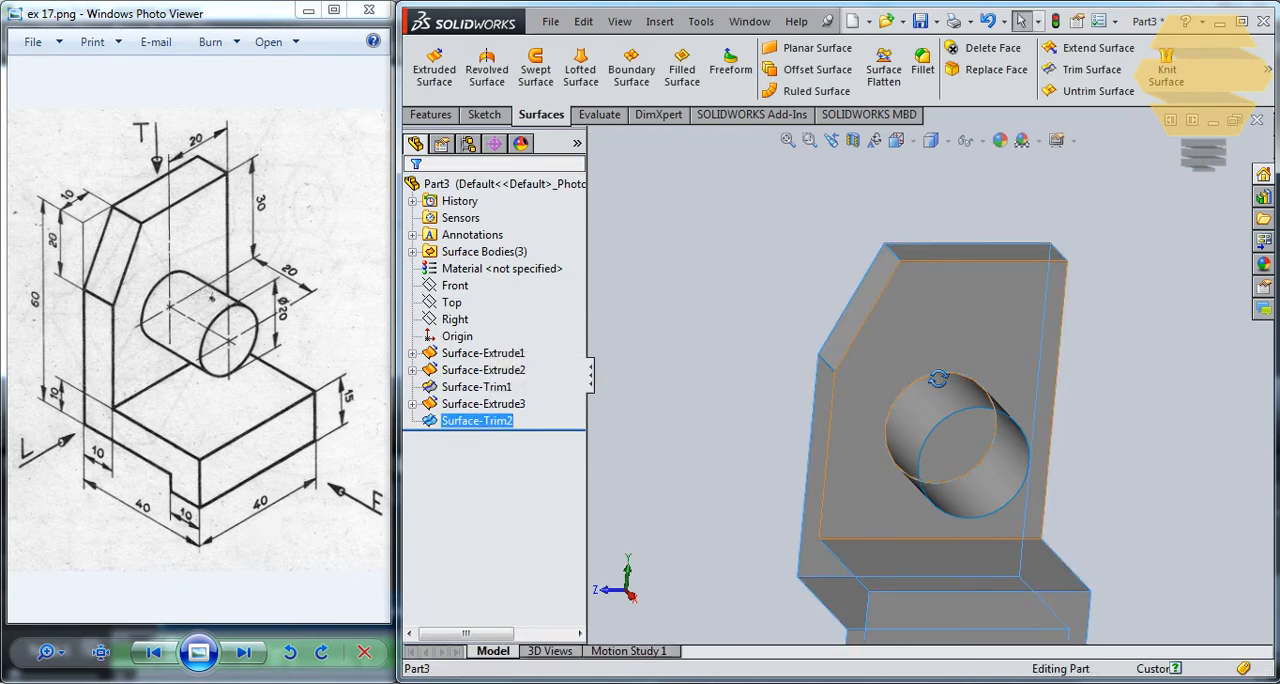
{"action": "middle_click_drag", "start_coordinate": [1097, 374], "coordinate": [957, 527]}
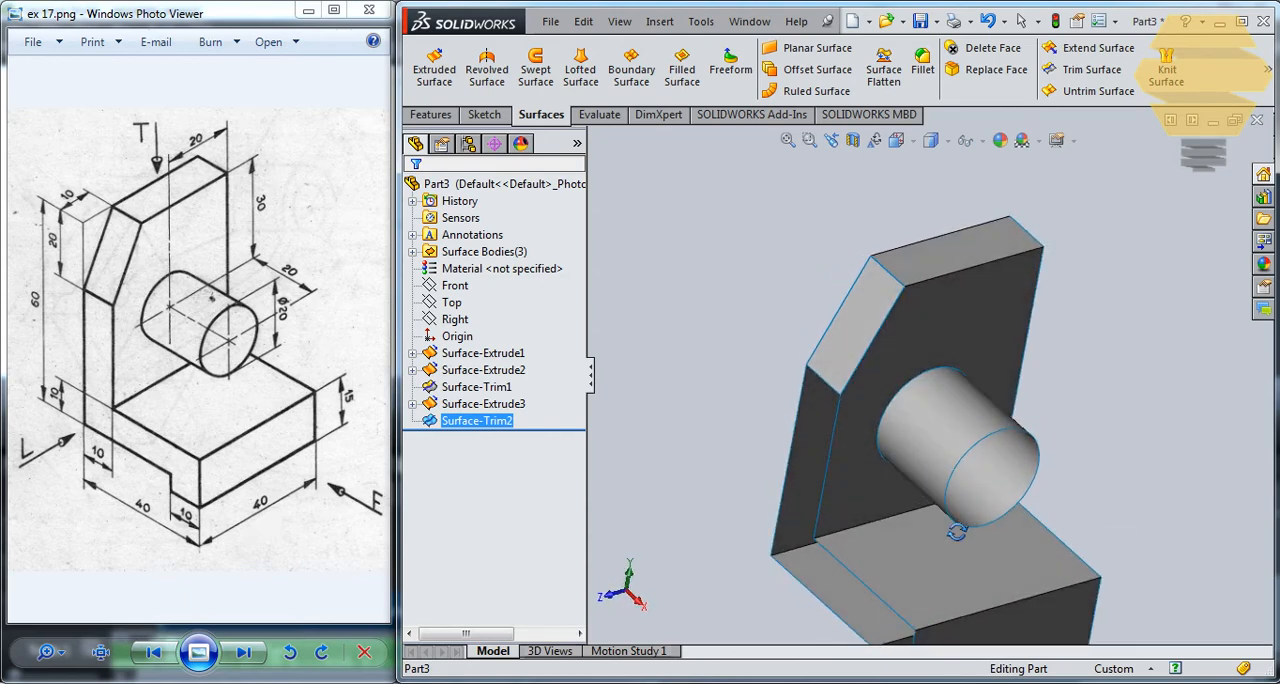
{"action": "scroll", "coordinate": [938, 474], "scroll_direction": "up", "scroll_amount": 3}
{"action": "left_click", "coordinate": [781, 420]}
{"action": "left_click", "coordinate": [480, 421]}
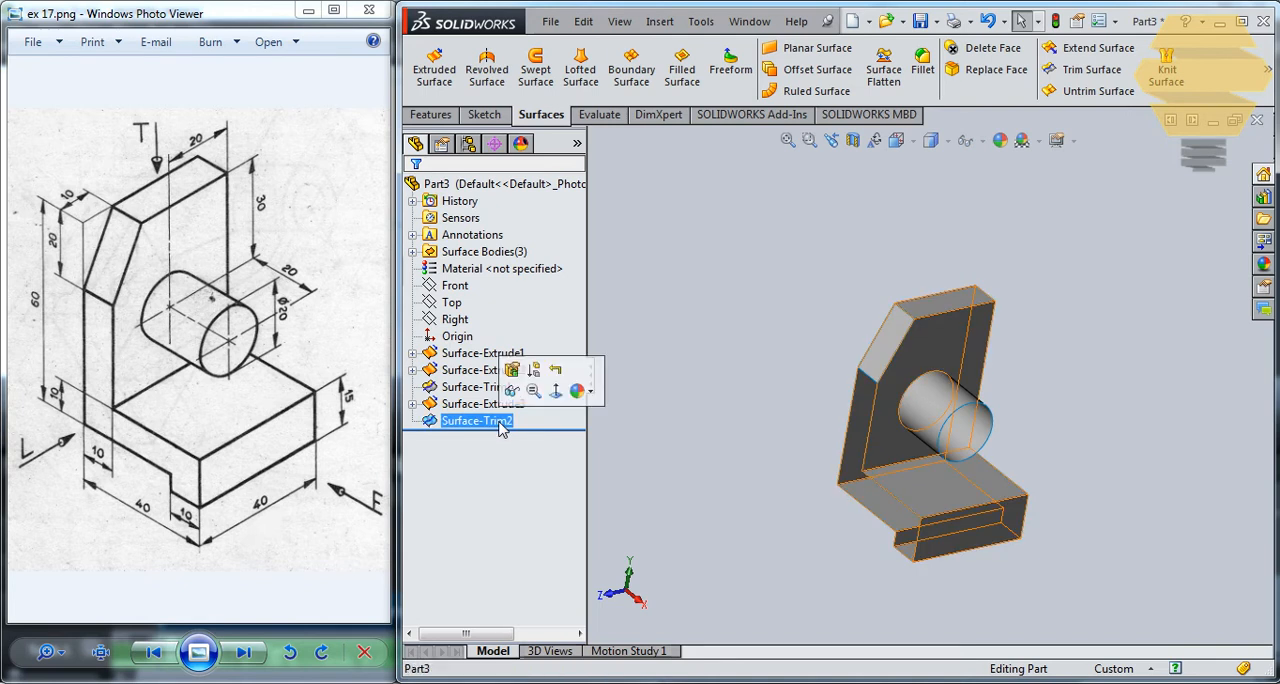
{"action": "left_click", "coordinate": [842, 336]}
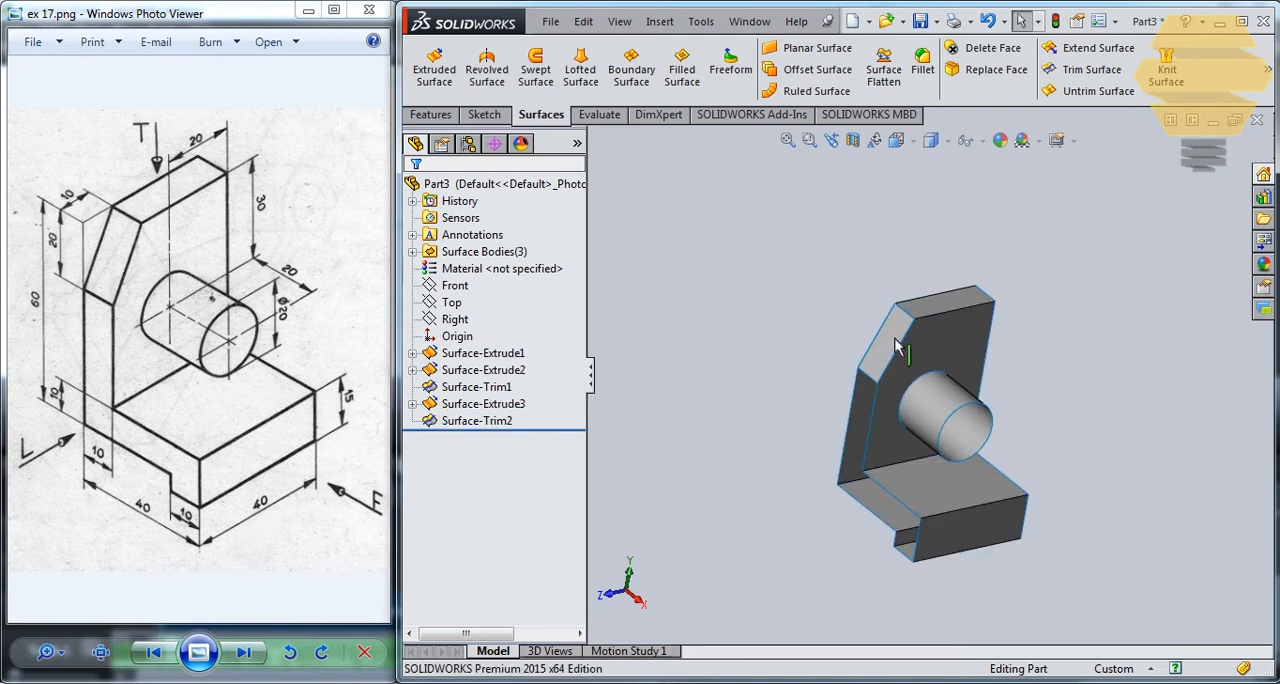
- Close the open outer end of the cylindrical boss with a Filled Surface on its circular edge, using Contact
{"action": "double_click", "coordinate": [948, 405]}
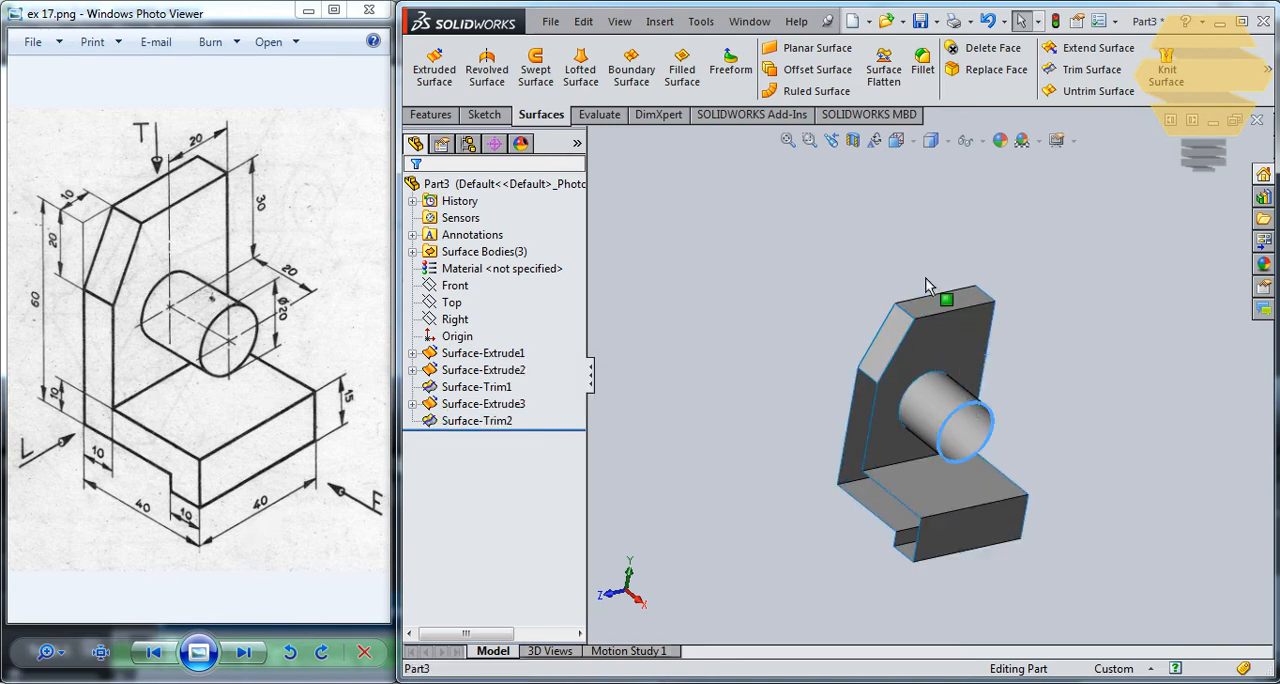
{"action": "left_click", "coordinate": [682, 68]}
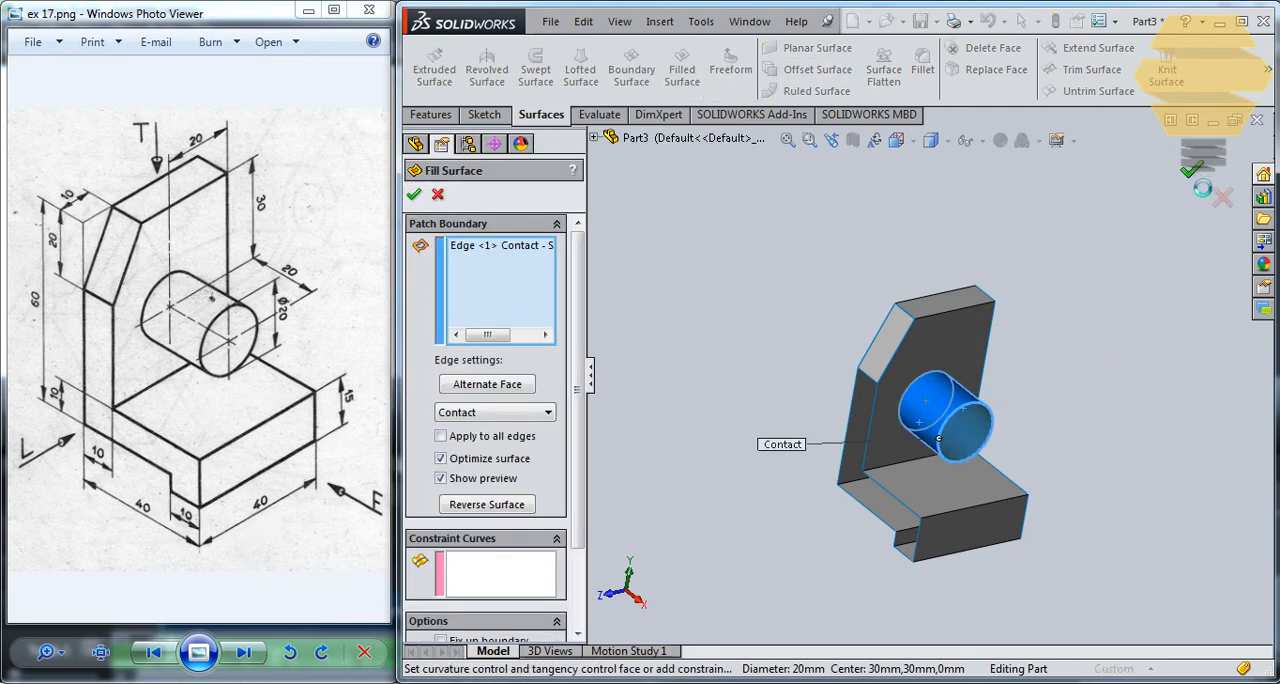
{"action": "left_click", "coordinate": [1191, 170]}
- Cap the bracket's open L-shaped side next to the sloped corner with a Filled Surface bounded by all its outline edges, using Contact
{"action": "middle_click_drag", "start_coordinate": [1007, 360], "coordinate": [1025, 378]}
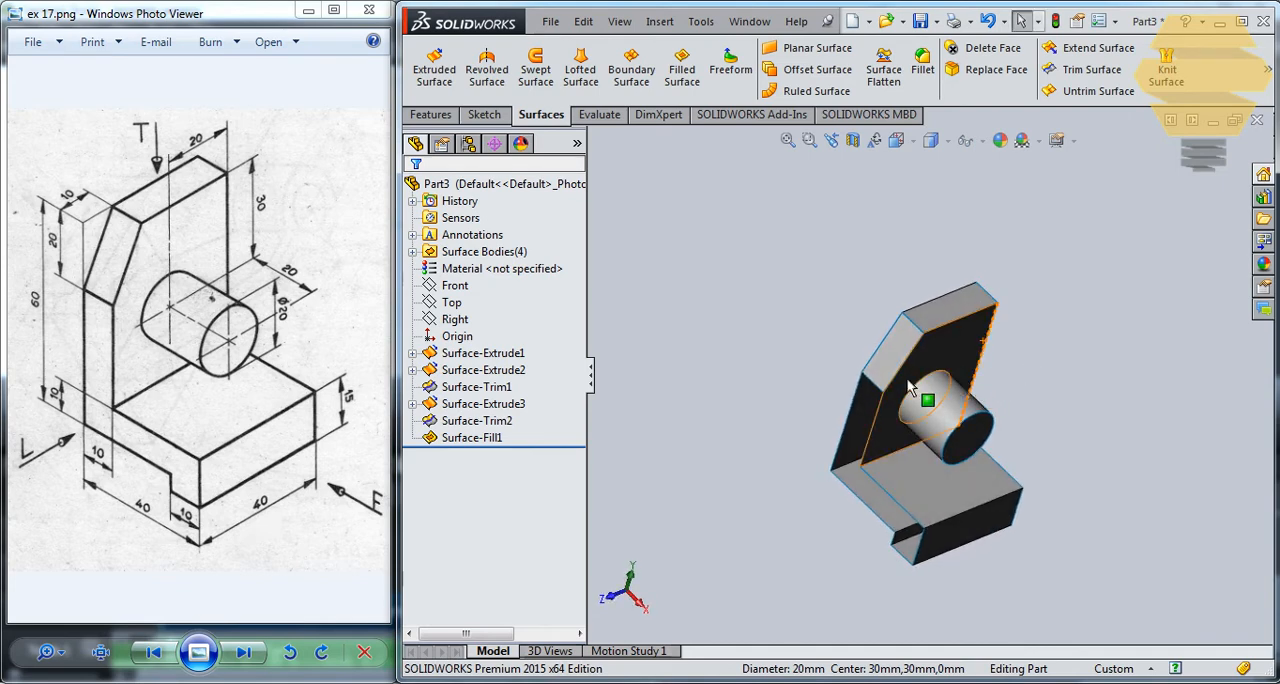
{"action": "left_click", "coordinate": [682, 68]}
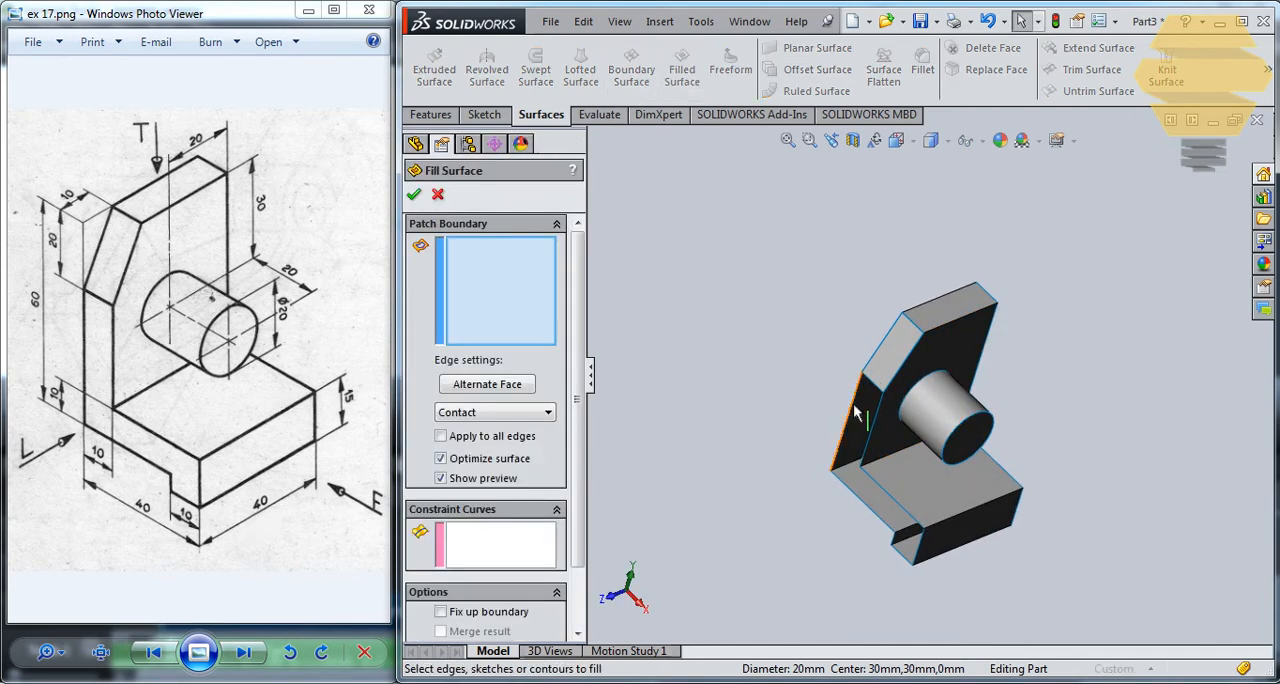
{"action": "left_click", "coordinate": [855, 413]}
{"action": "left_click", "coordinate": [872, 415]}
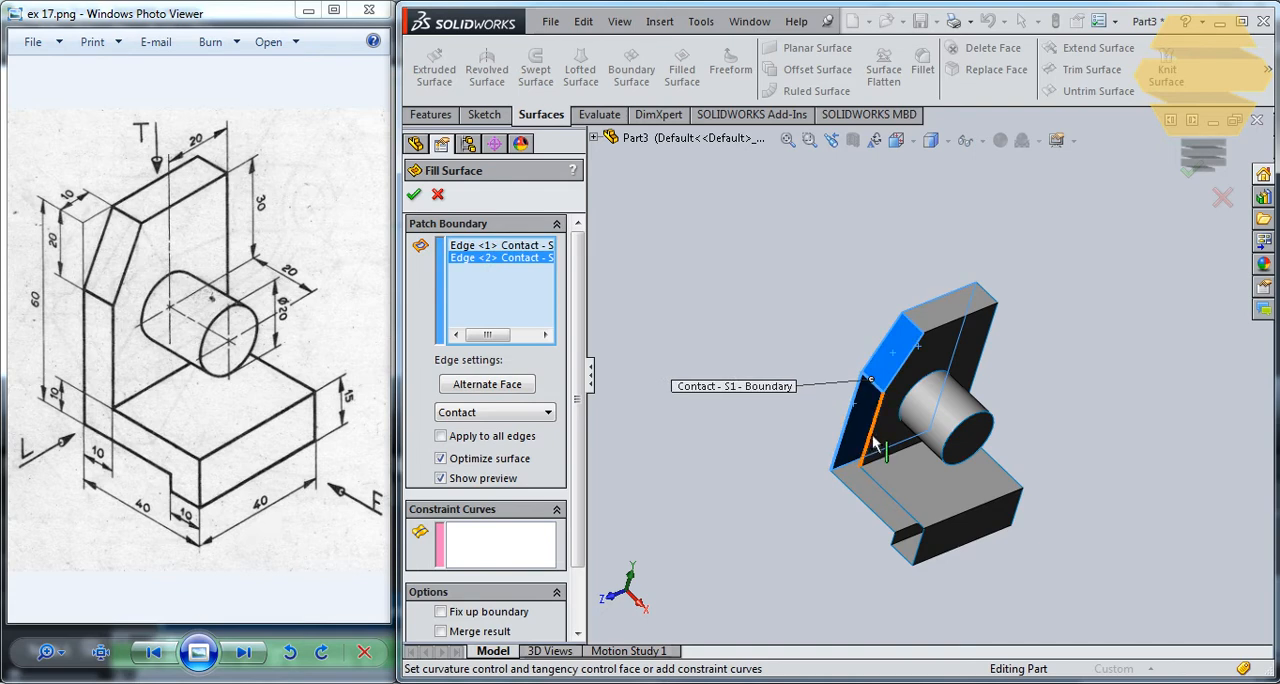
{"action": "left_click", "coordinate": [873, 444]}
{"action": "left_click", "coordinate": [881, 488]}
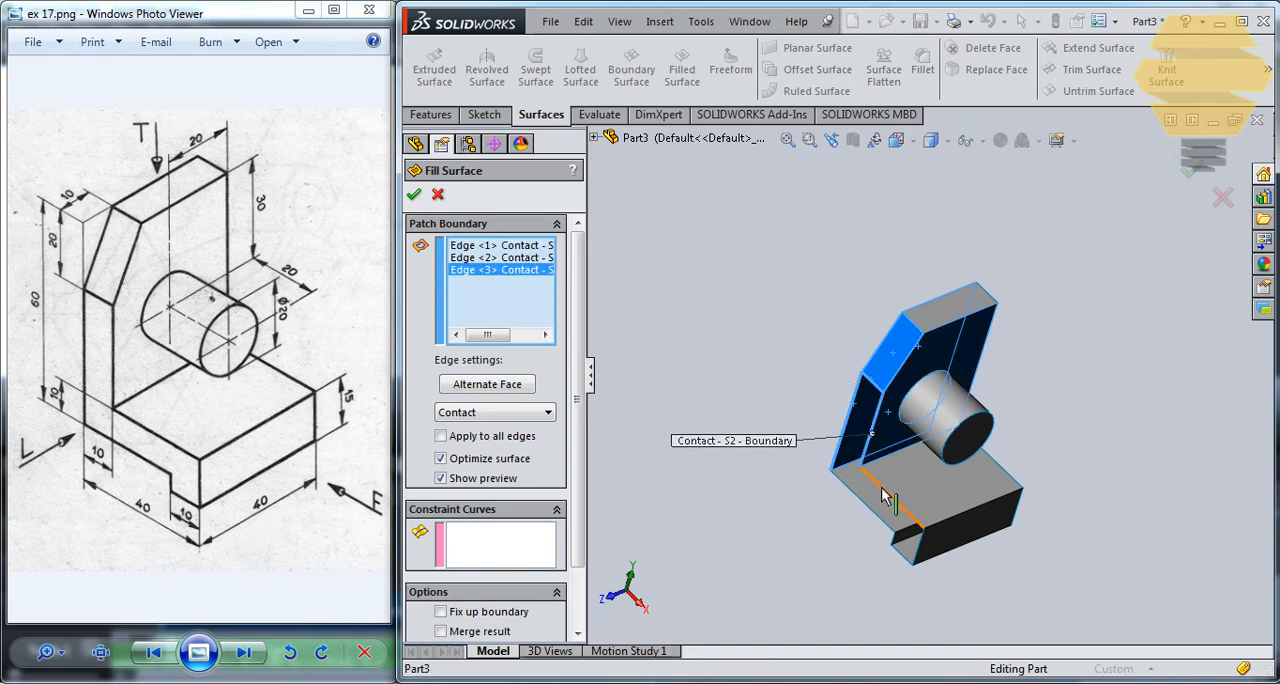
{"action": "left_click", "coordinate": [918, 560]}
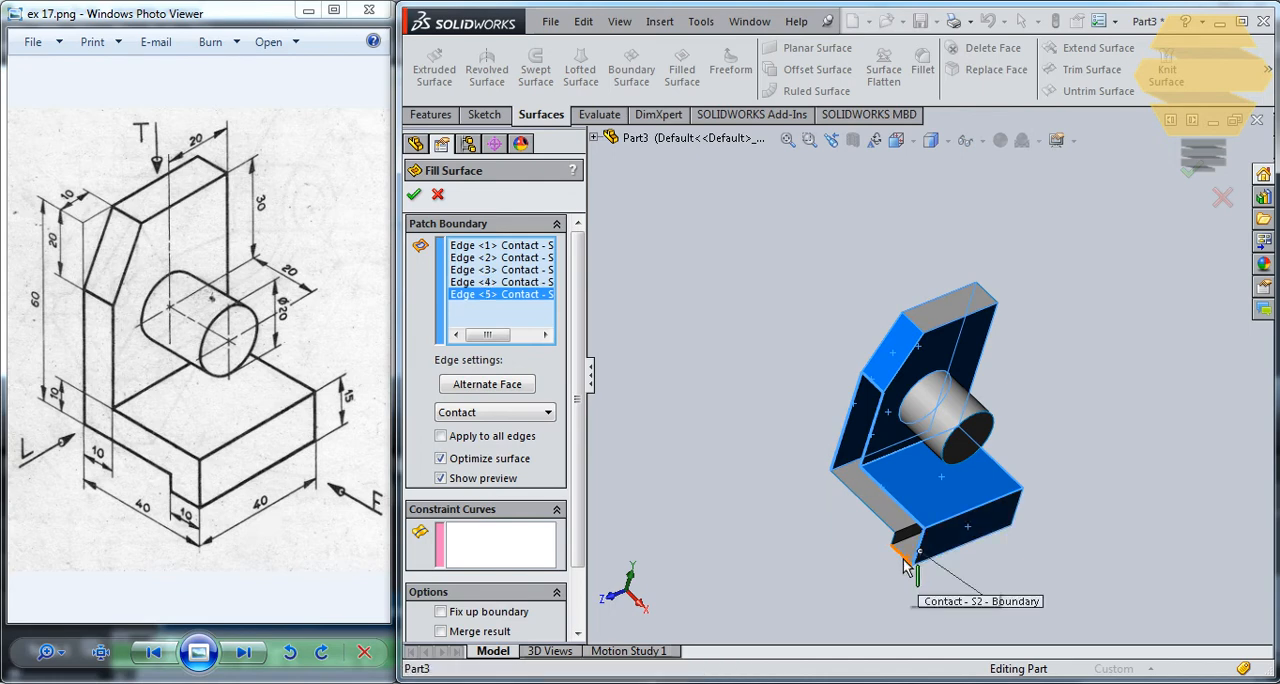
{"action": "left_click", "coordinate": [900, 553]}
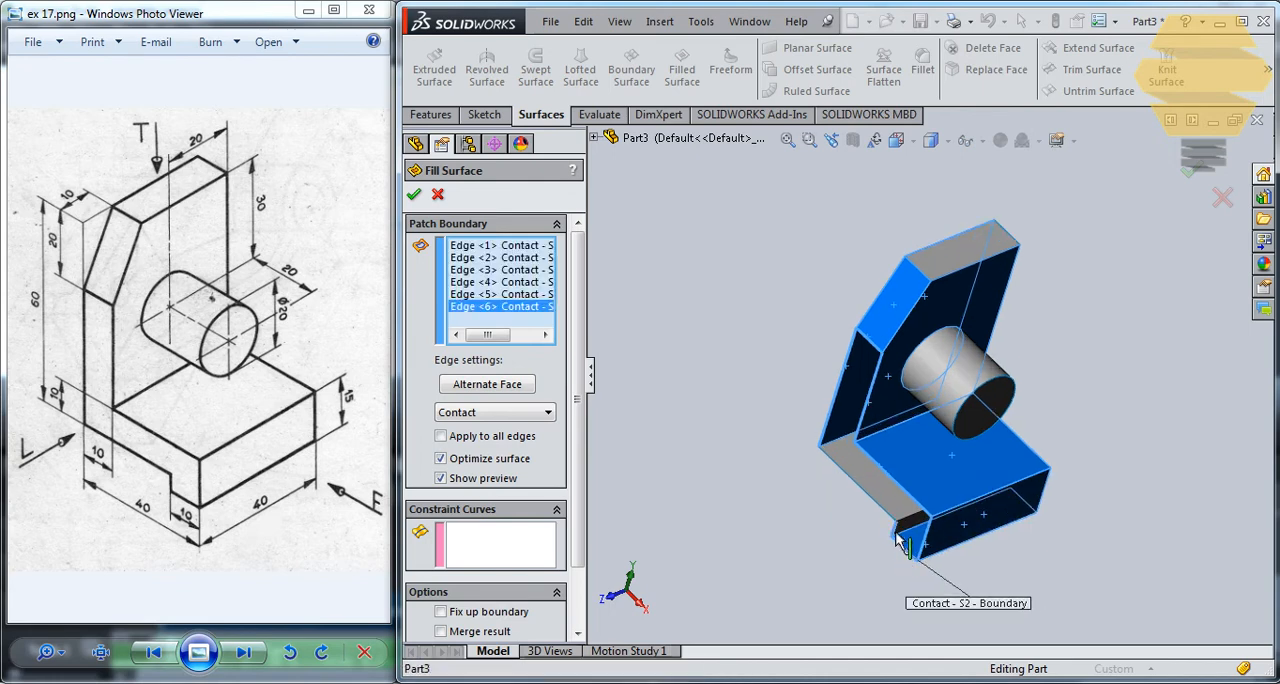
{"action": "left_click", "coordinate": [832, 447]}
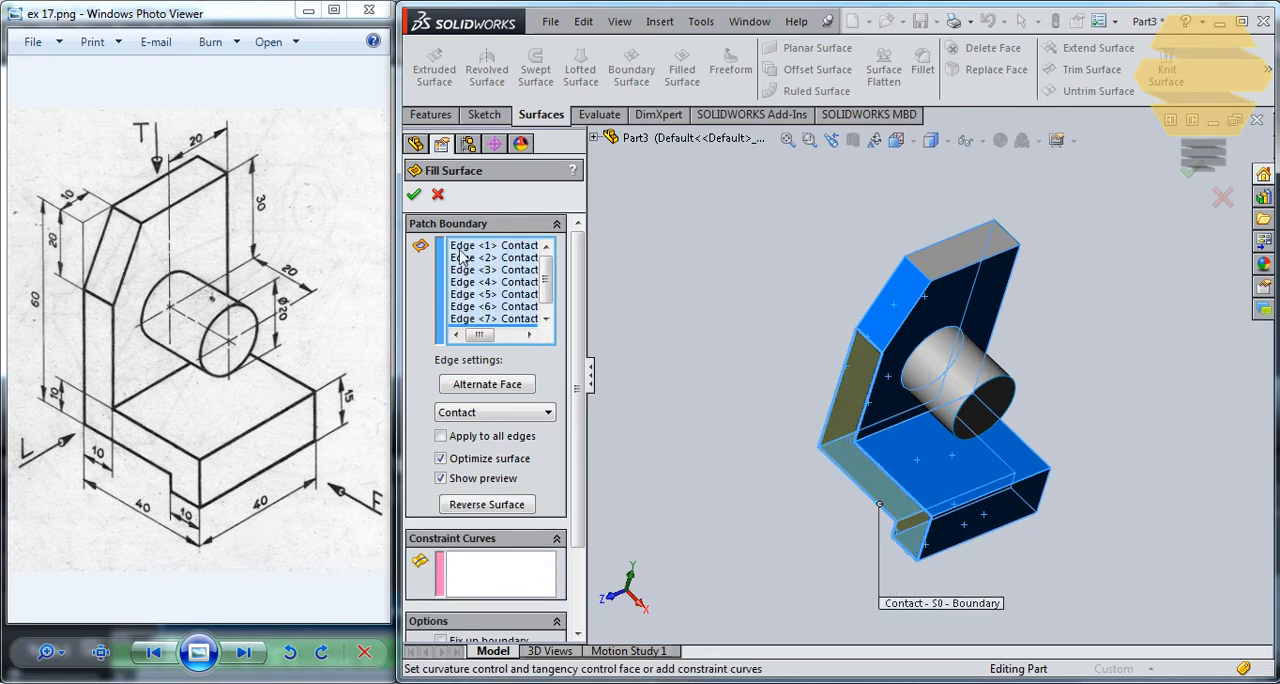
{"action": "left_click", "coordinate": [414, 195]}
- Create a Filled Surface from Sketch1, the L-shaped profile under Surface-Extrude1, using Contact
{"action": "middle_click_drag", "start_coordinate": [1077, 414], "coordinate": [976, 468]}
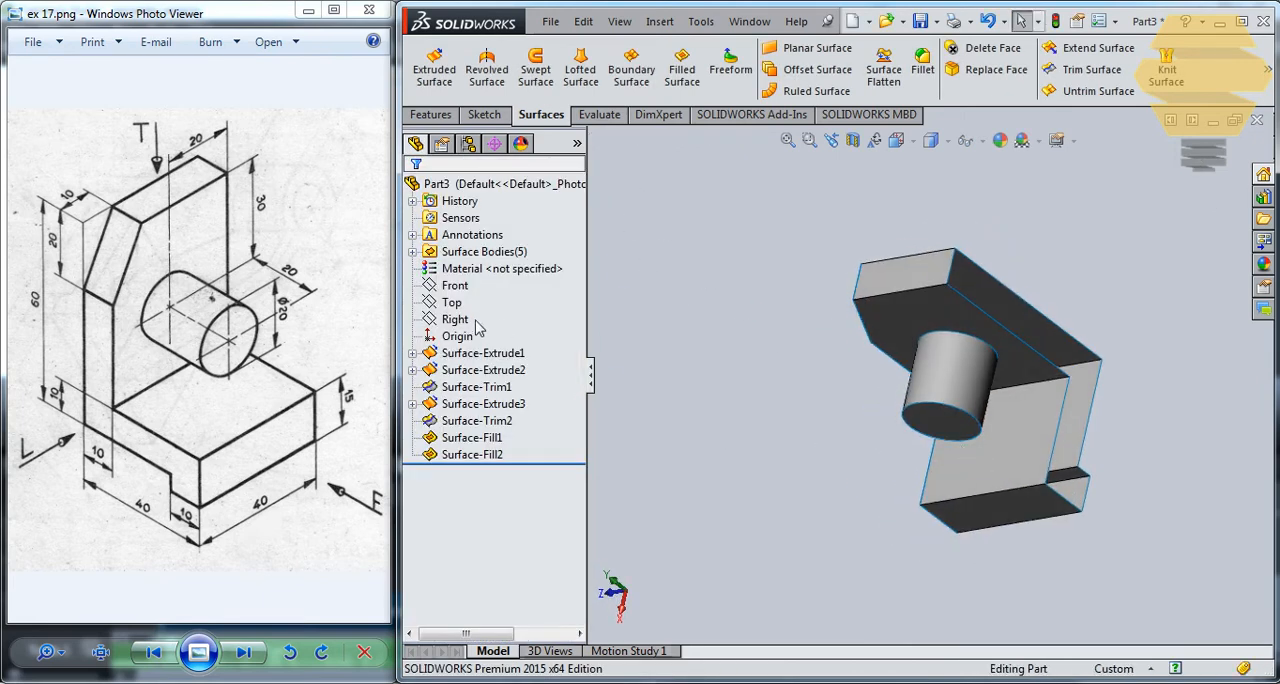
{"action": "left_click", "coordinate": [412, 353]}
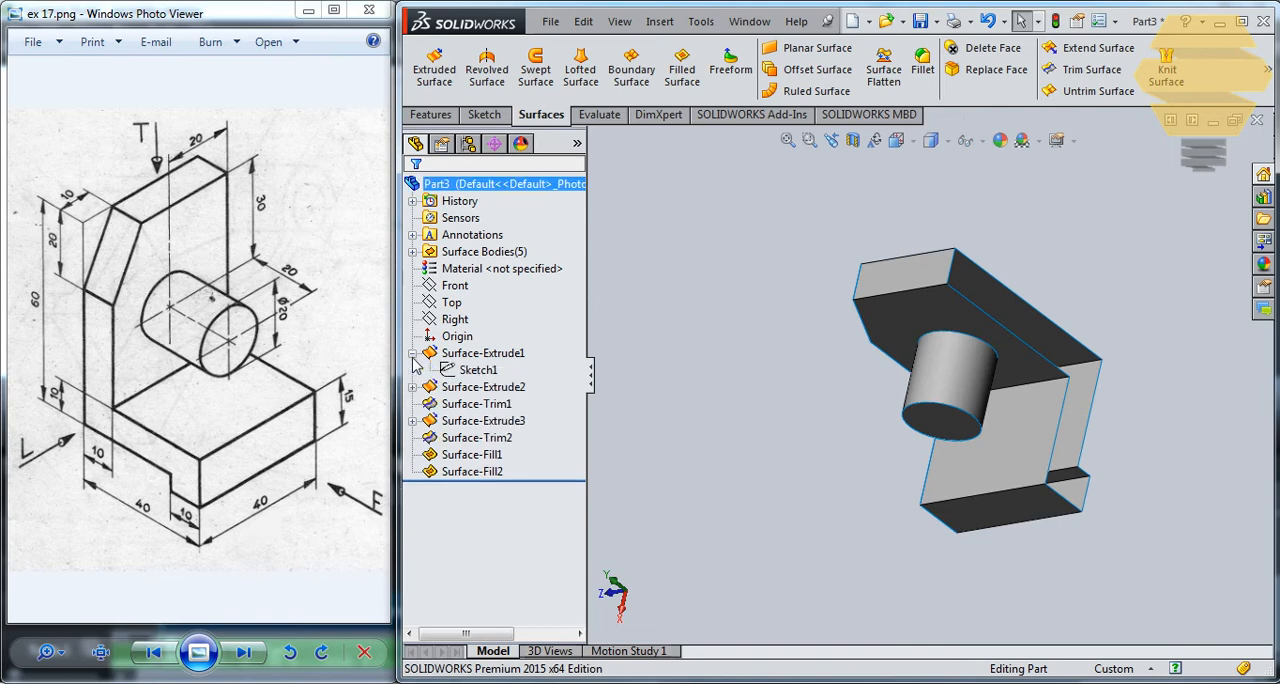
{"action": "left_click", "coordinate": [474, 370]}
{"action": "double_click", "coordinate": [474, 370]}
{"action": "middle_click_drag", "start_coordinate": [791, 348], "coordinate": [943, 318]}
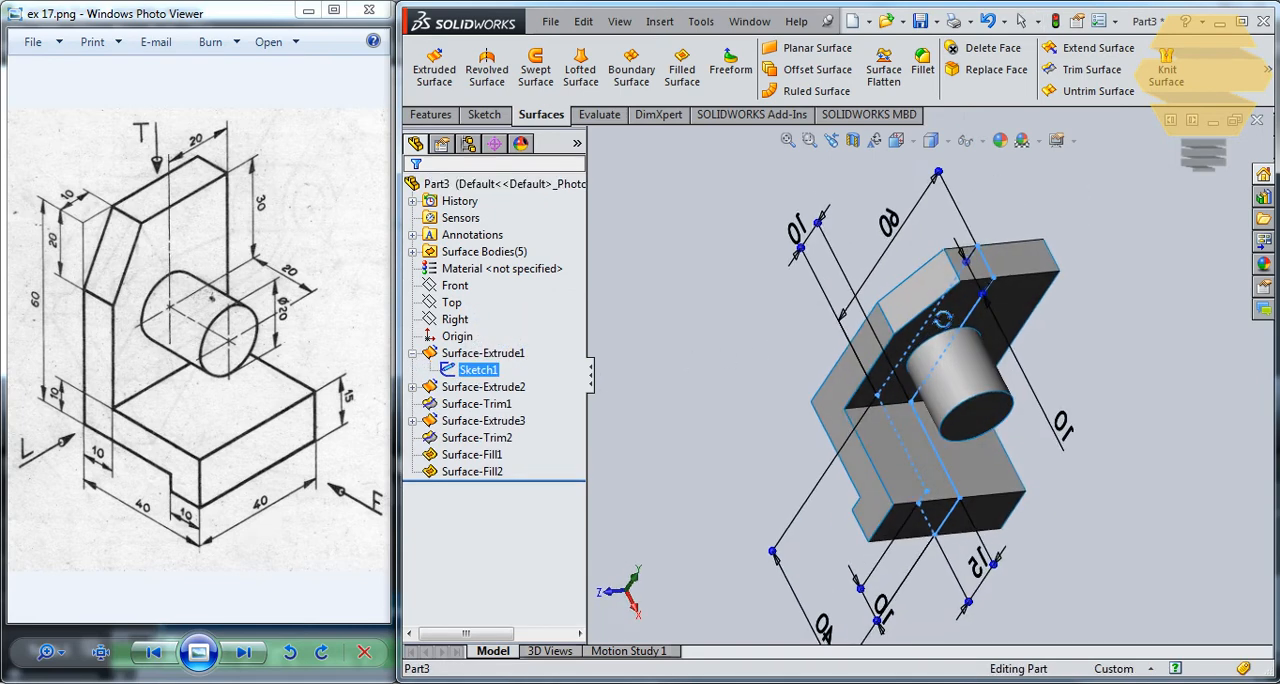
{"action": "left_click", "coordinate": [682, 68]}
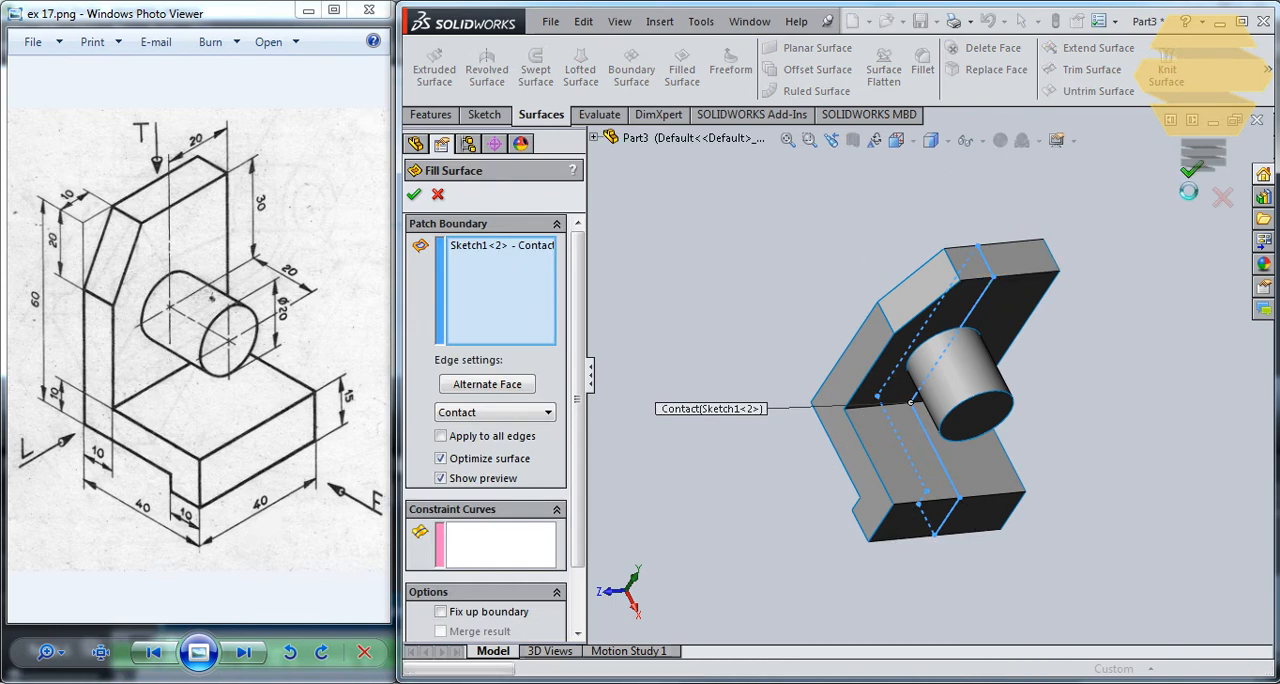
{"action": "left_click", "coordinate": [1185, 173]}
- Offset Surface-Fill3 by 20 mm to cover the bracket's remaining open side
{"action": "left_click", "coordinate": [470, 471]}
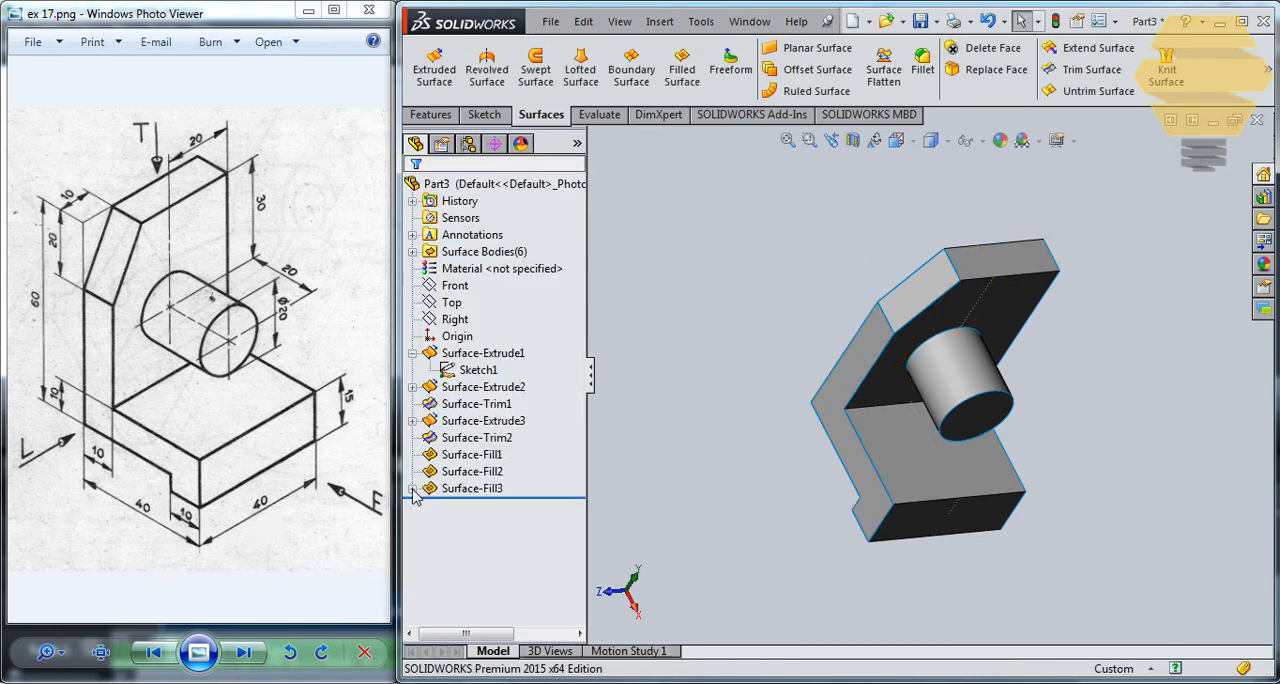
{"action": "left_click", "coordinate": [468, 490]}
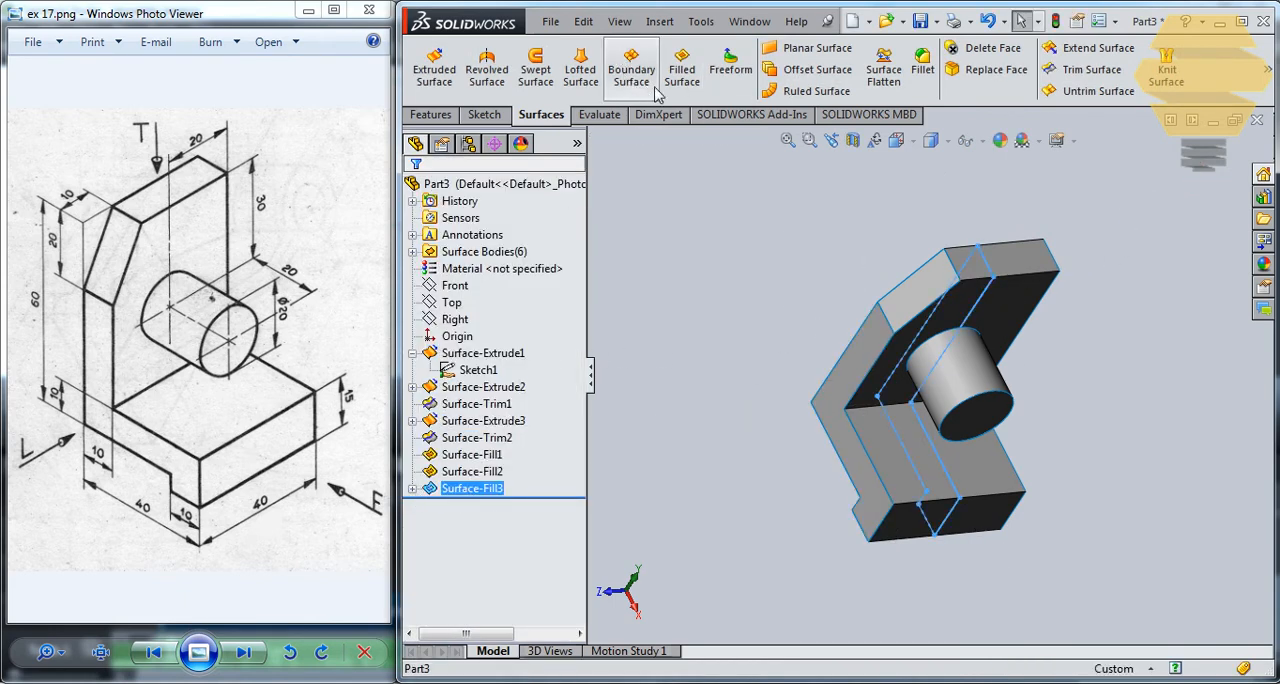
{"action": "left_click", "coordinate": [789, 72]}
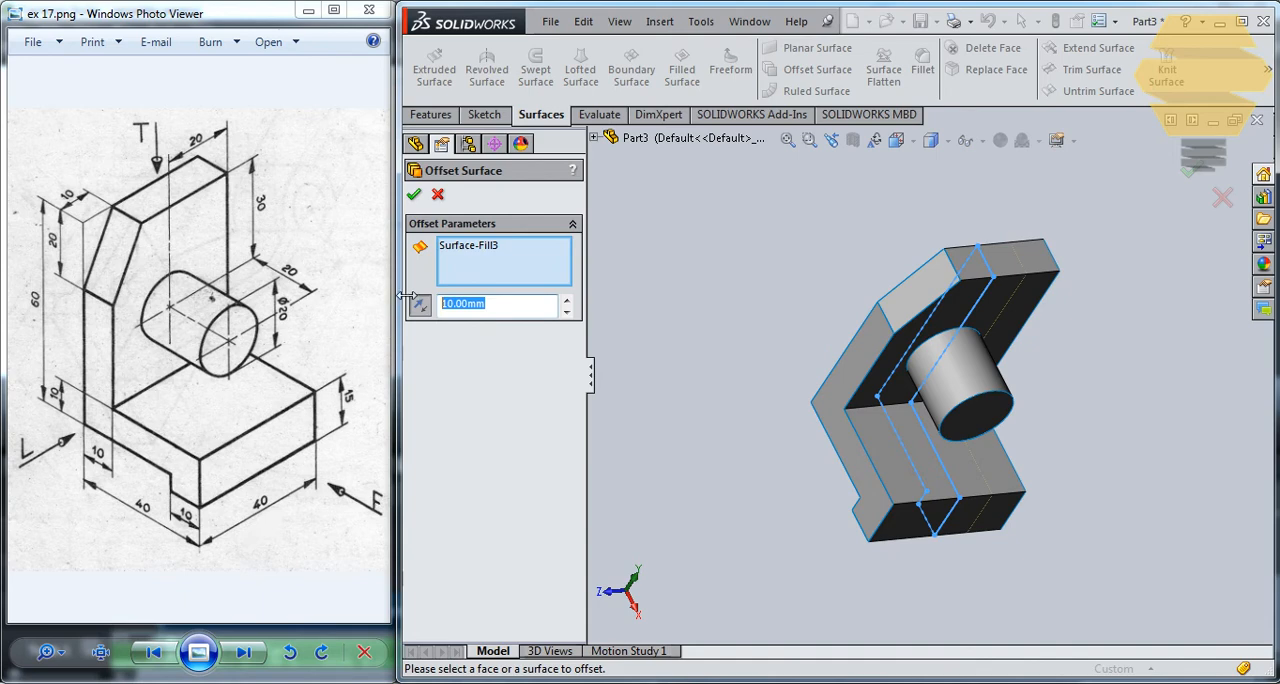
{"action": "left_click", "coordinate": [415, 196]}
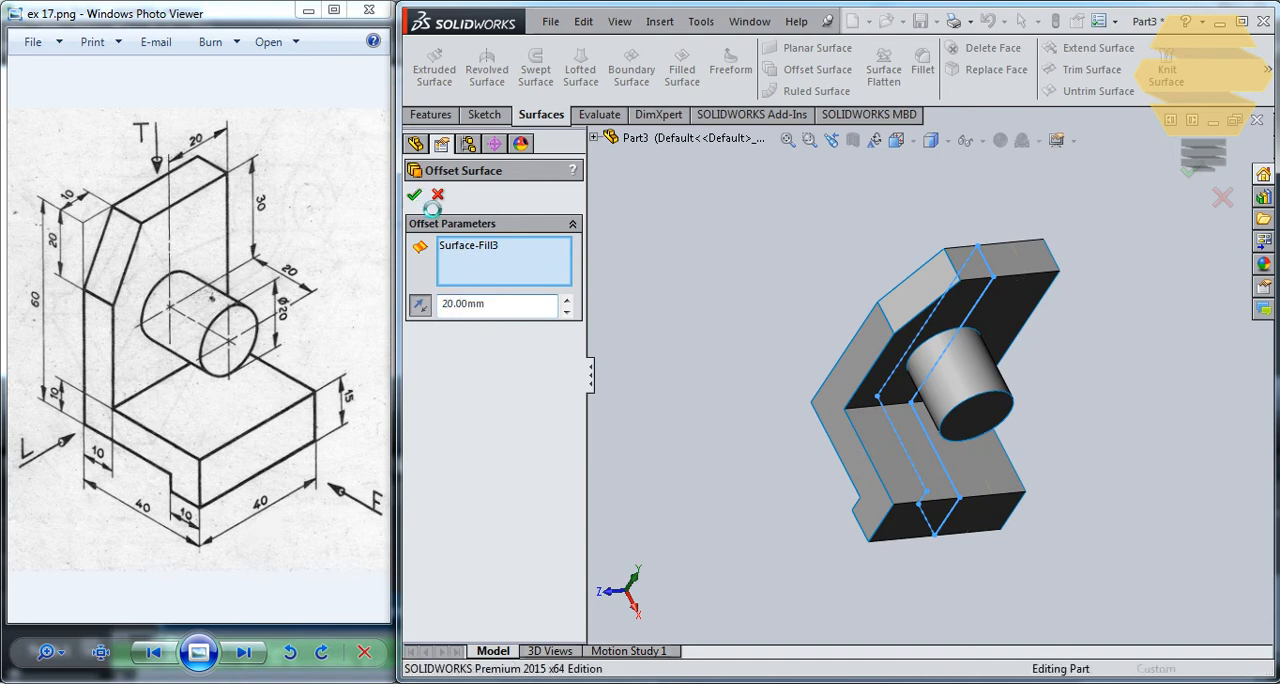
- Hide the mid-plane fill surface, Surface-Fill3, inside the bracket
{"action": "left_click", "coordinate": [470, 488]}
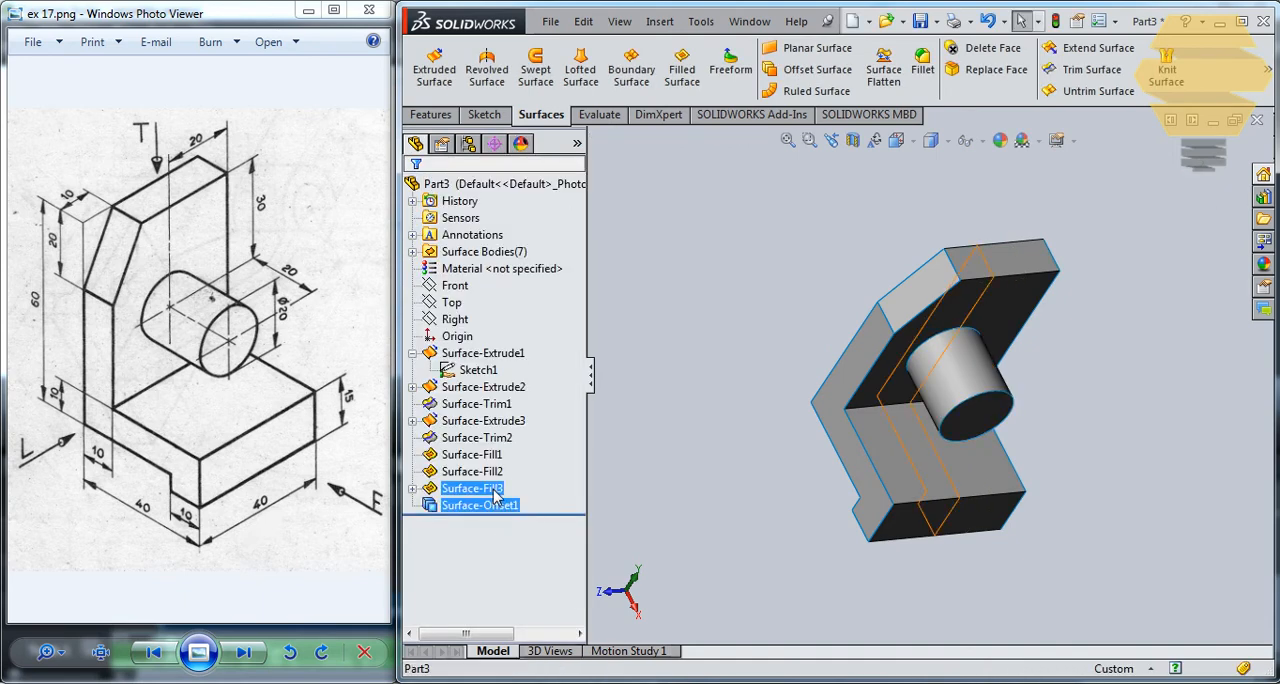
{"action": "right_click", "coordinate": [494, 488]}
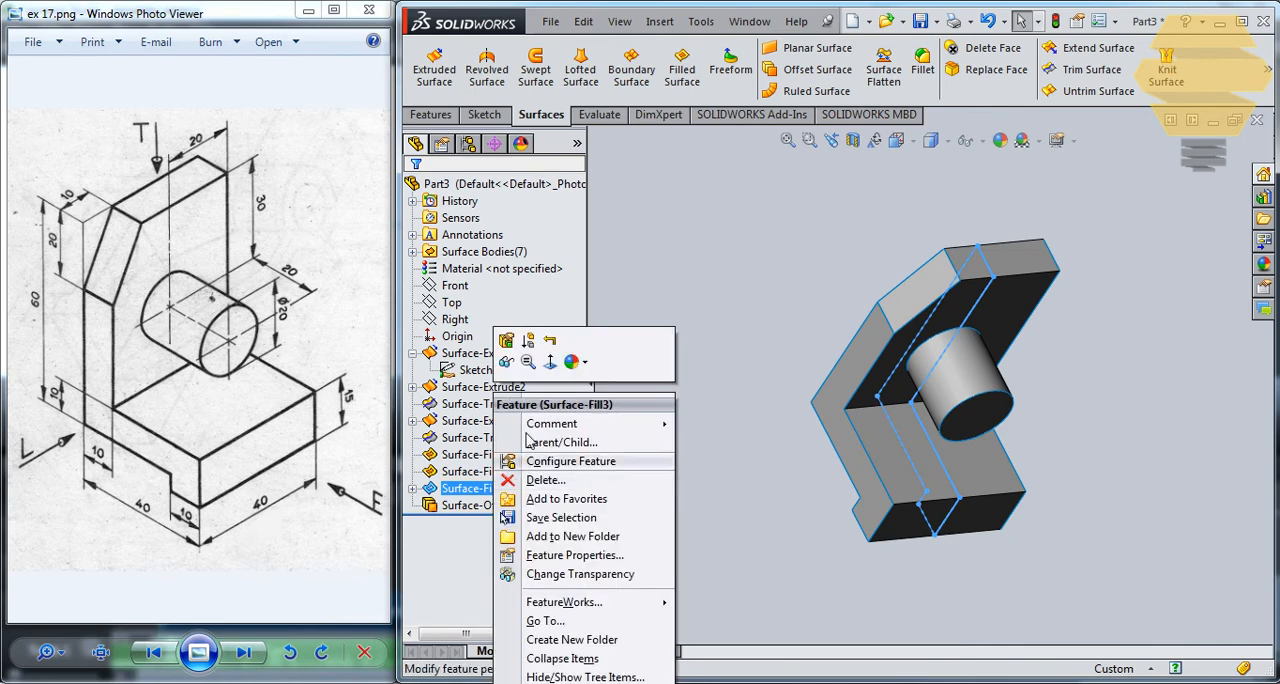
{"action": "left_click", "coordinate": [508, 363]}
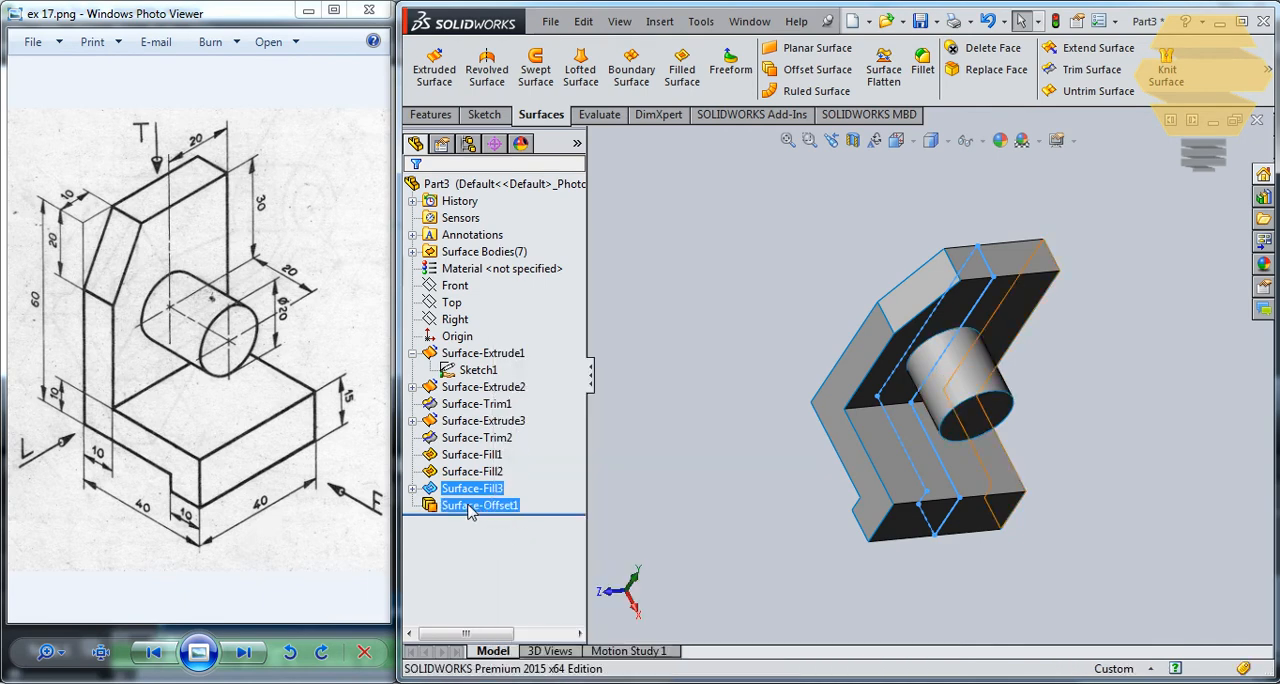
{"action": "left_click", "coordinate": [729, 533]}
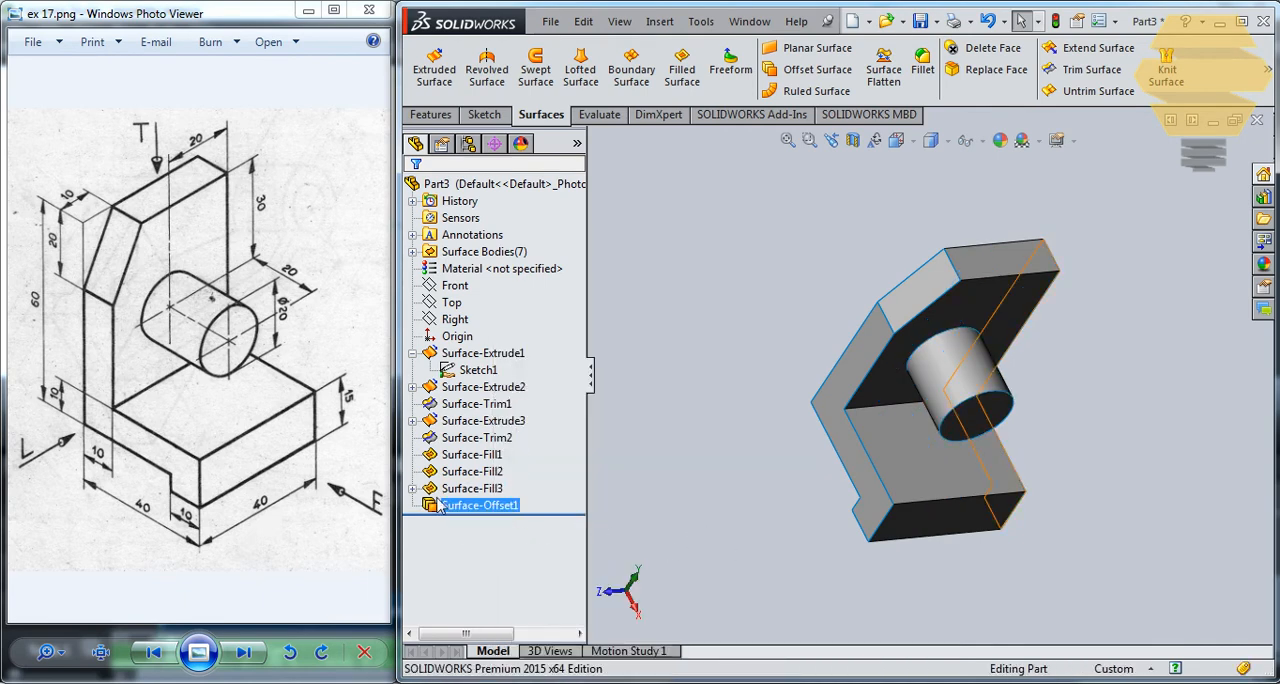
{"action": "right_click", "coordinate": [477, 493]}
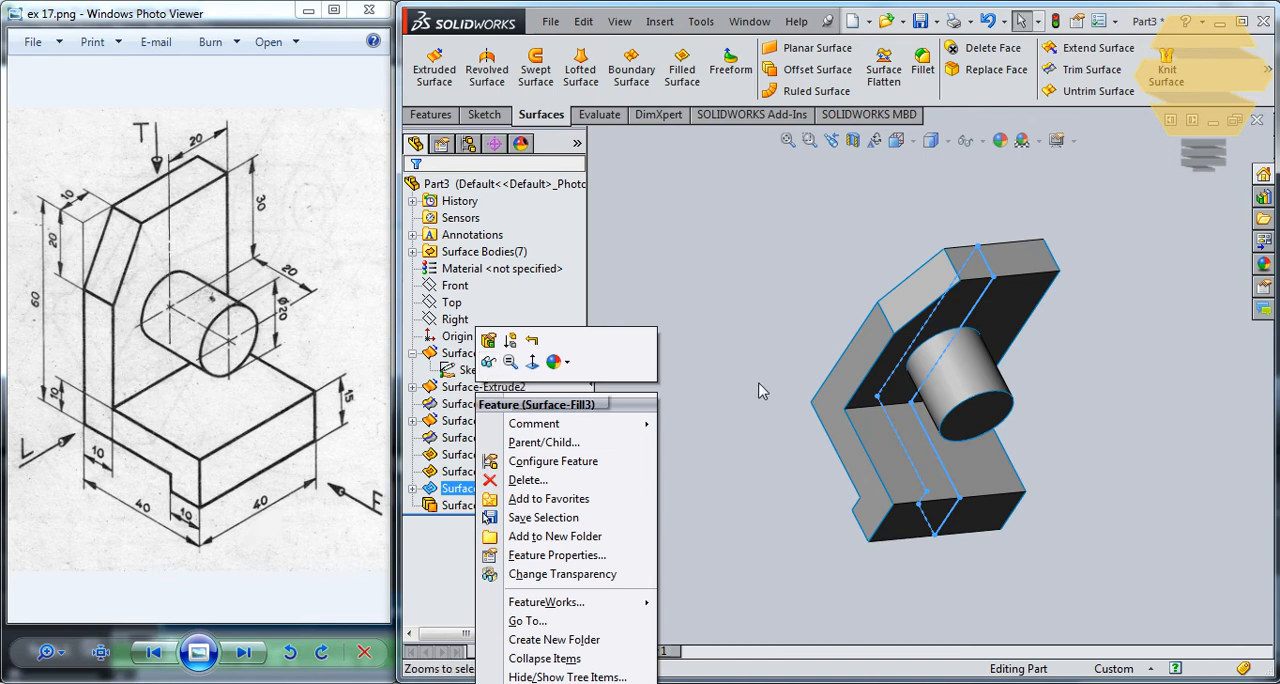
{"action": "left_click", "coordinate": [818, 292]}
{"action": "middle_click_drag", "start_coordinate": [1008, 326], "coordinate": [861, 397]}
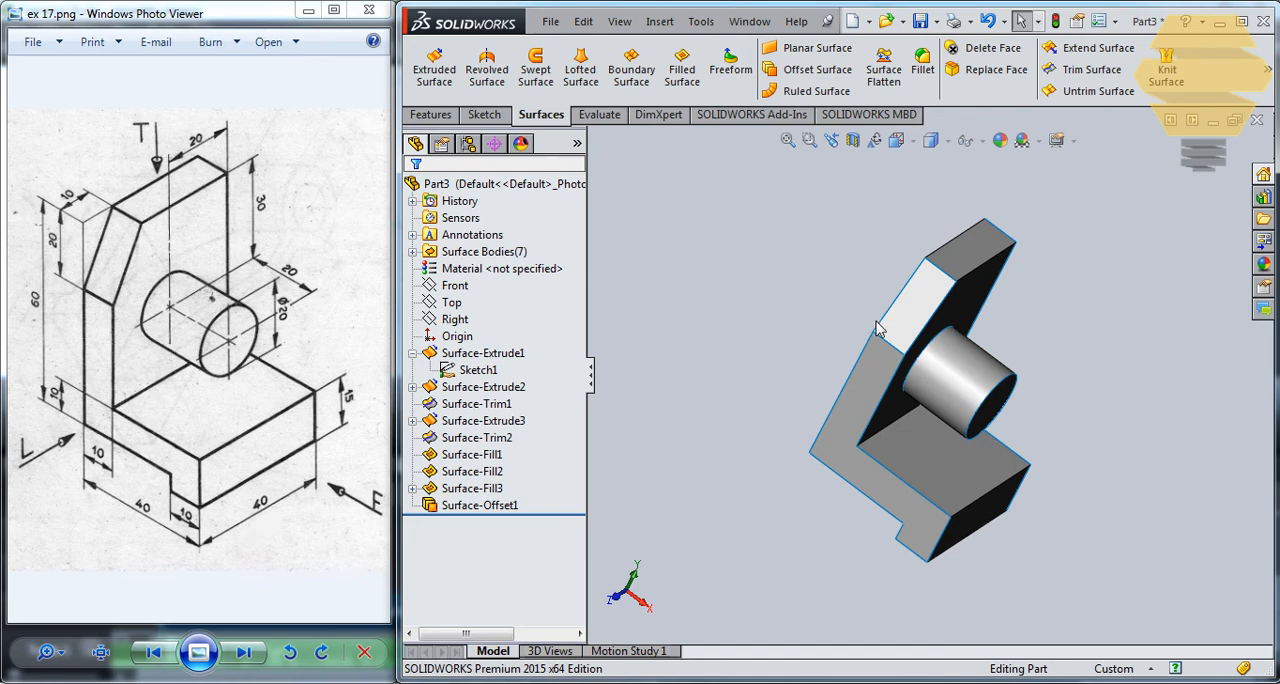
{"action": "middle_click_drag", "start_coordinate": [877, 328], "coordinate": [864, 318]}
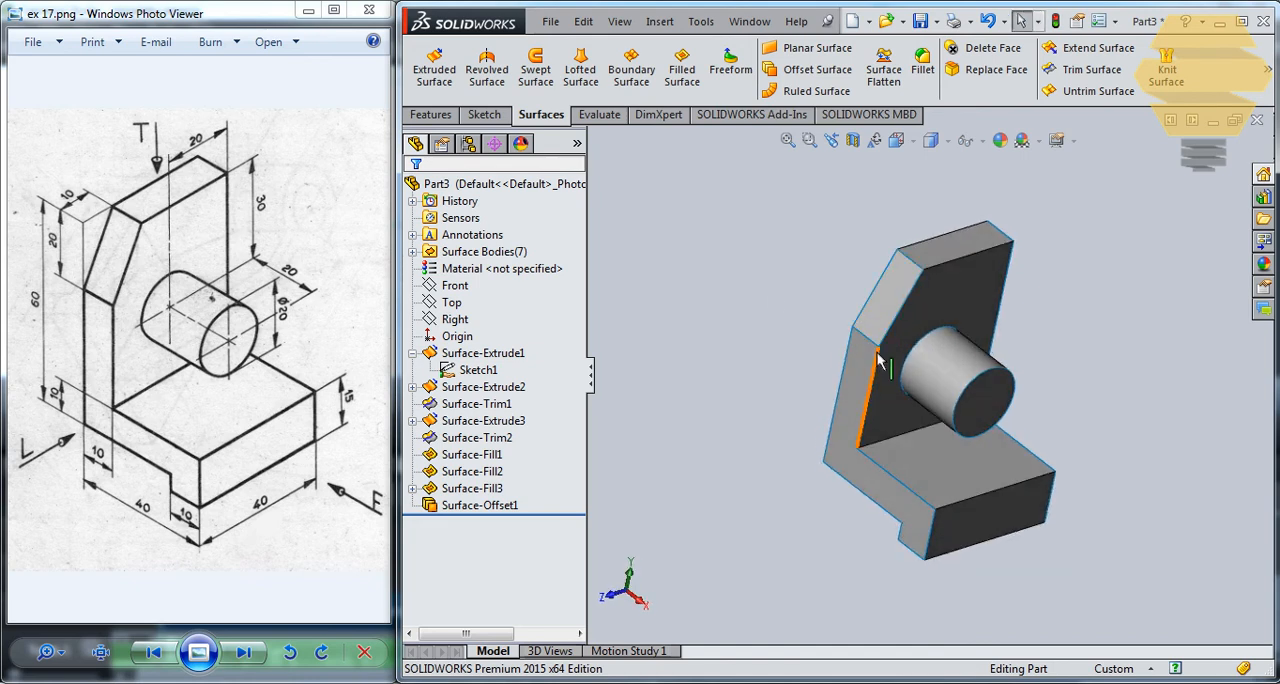